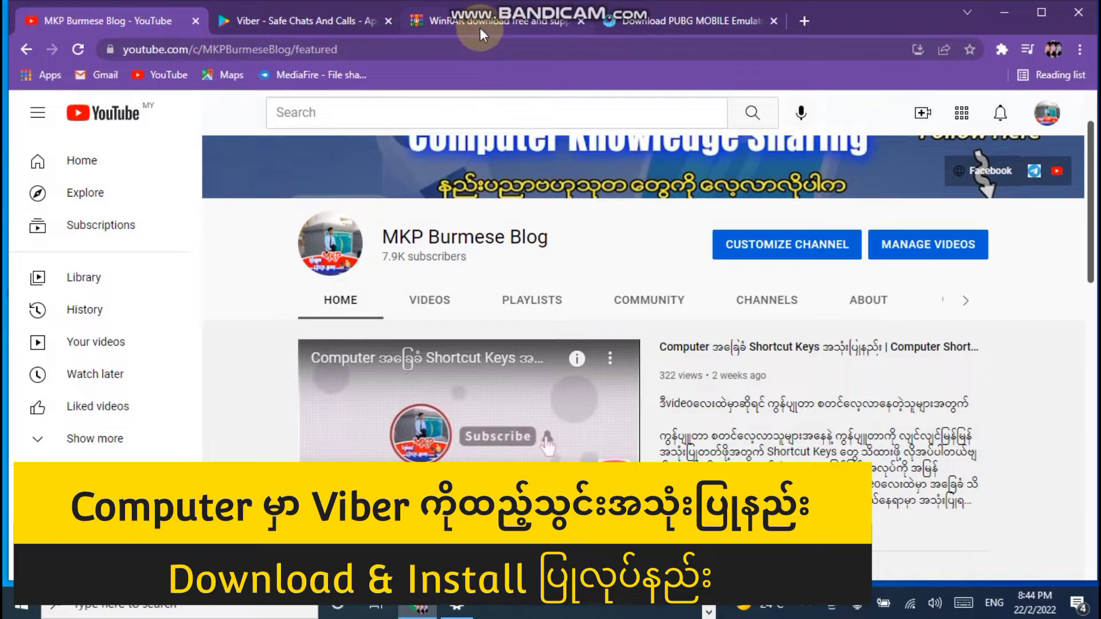
# - Look over the open Viber, WinRAR and PUBG MOBILE emulator download pages
pyautogui.click(480, 26)
pyautogui.click(322, 26)
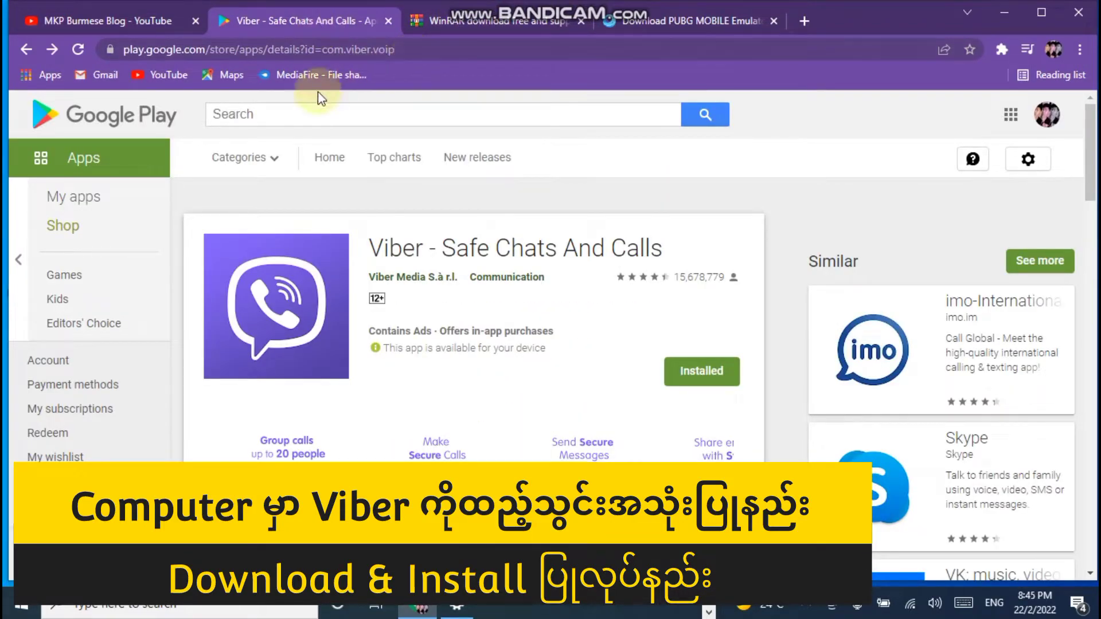
pyautogui.click(440, 24)
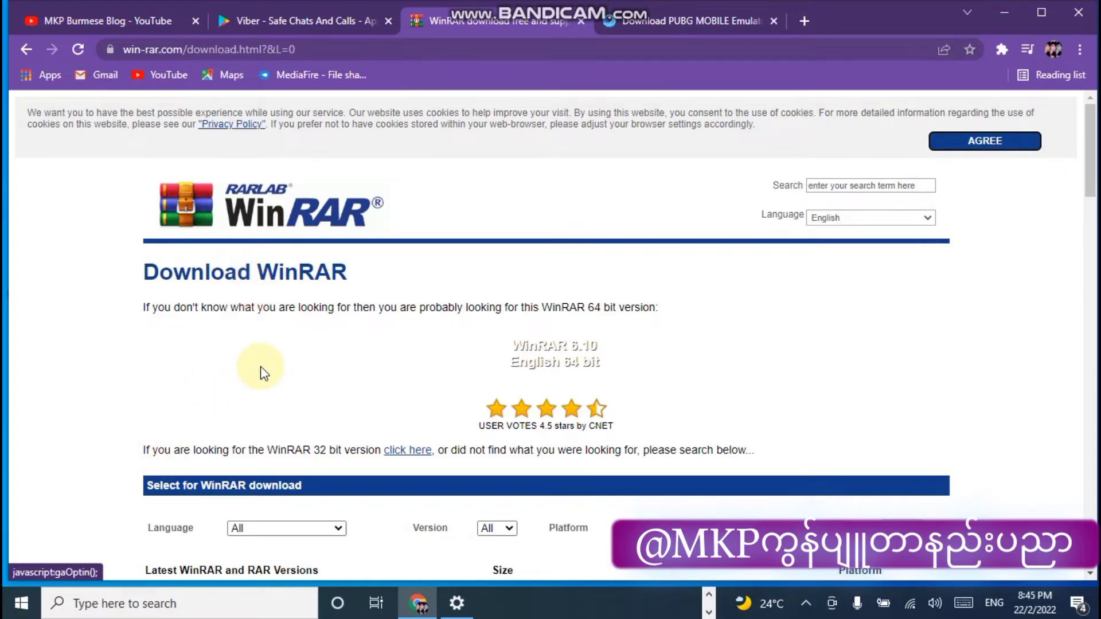
pyautogui.click(619, 21)
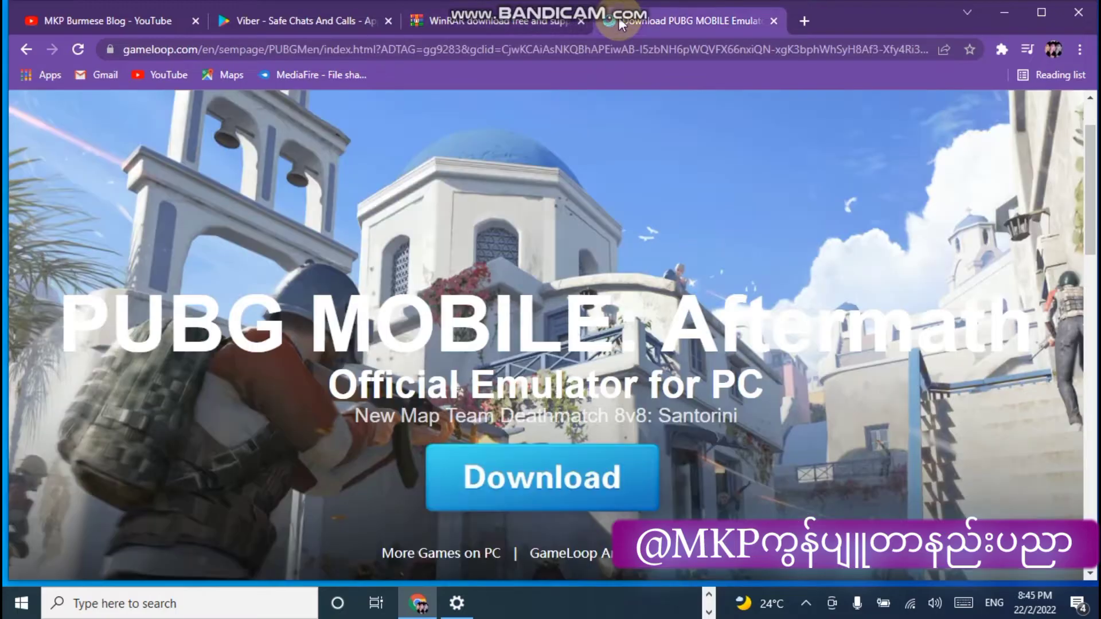
pyautogui.click(311, 281)
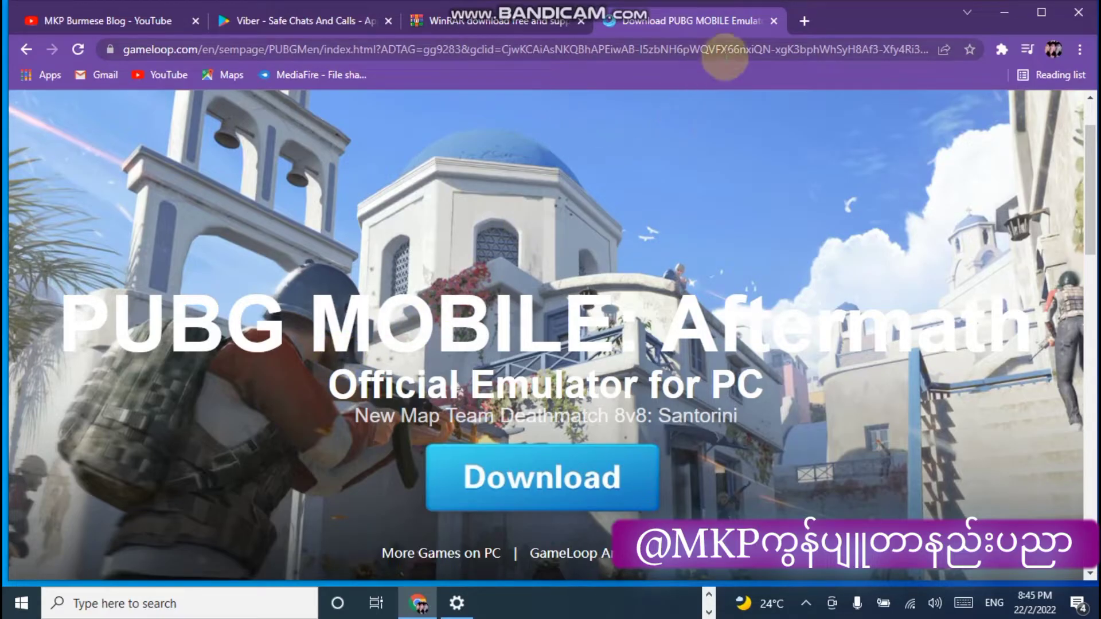
# - Search the web for "viber for windows" in a new browser tab and open Viber's official download page
pyautogui.click(803, 22)
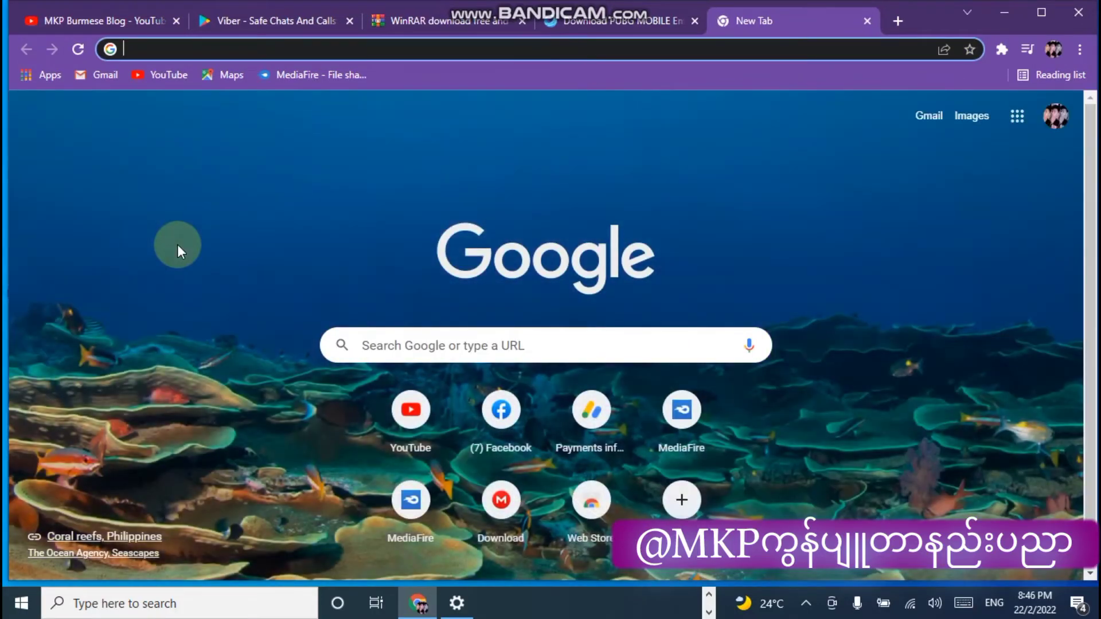
pyautogui.write('viber')
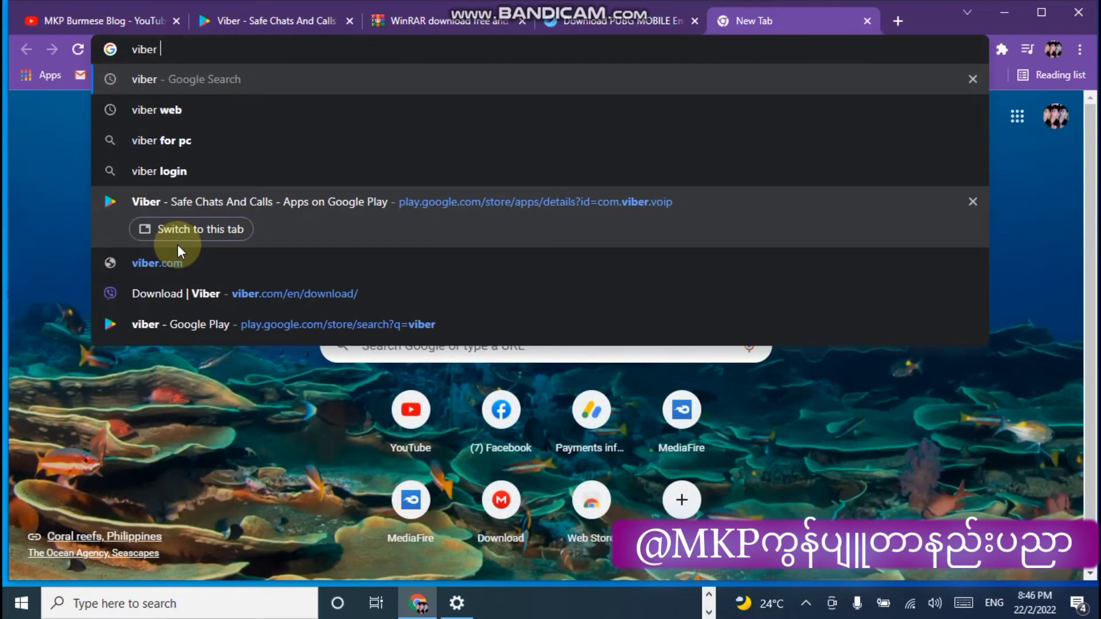
pyautogui.write(' for')
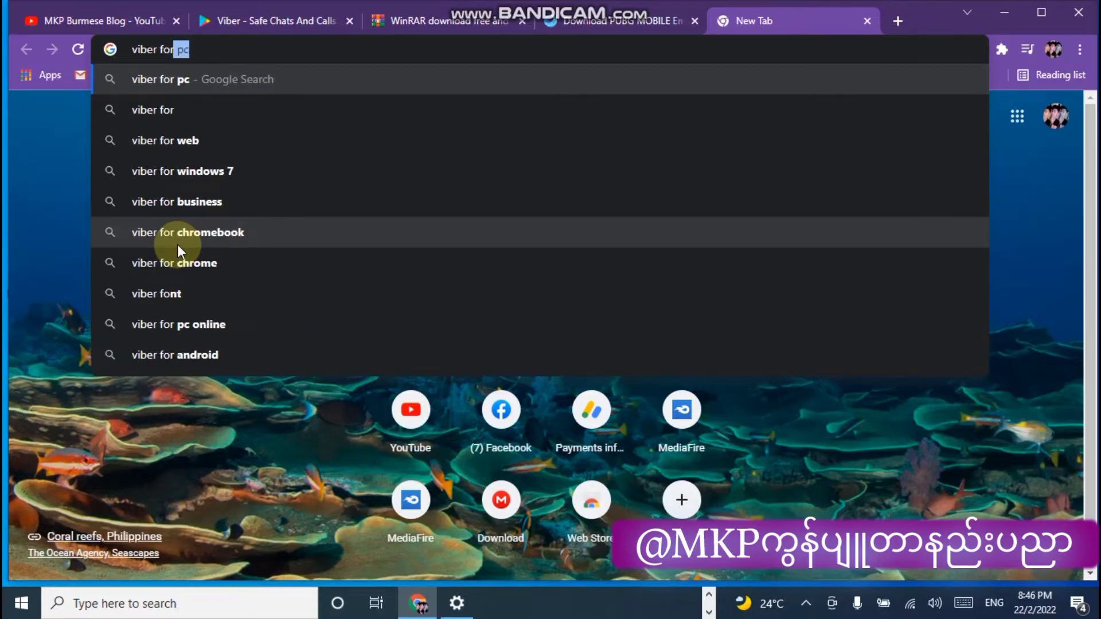
pyautogui.write(' win')
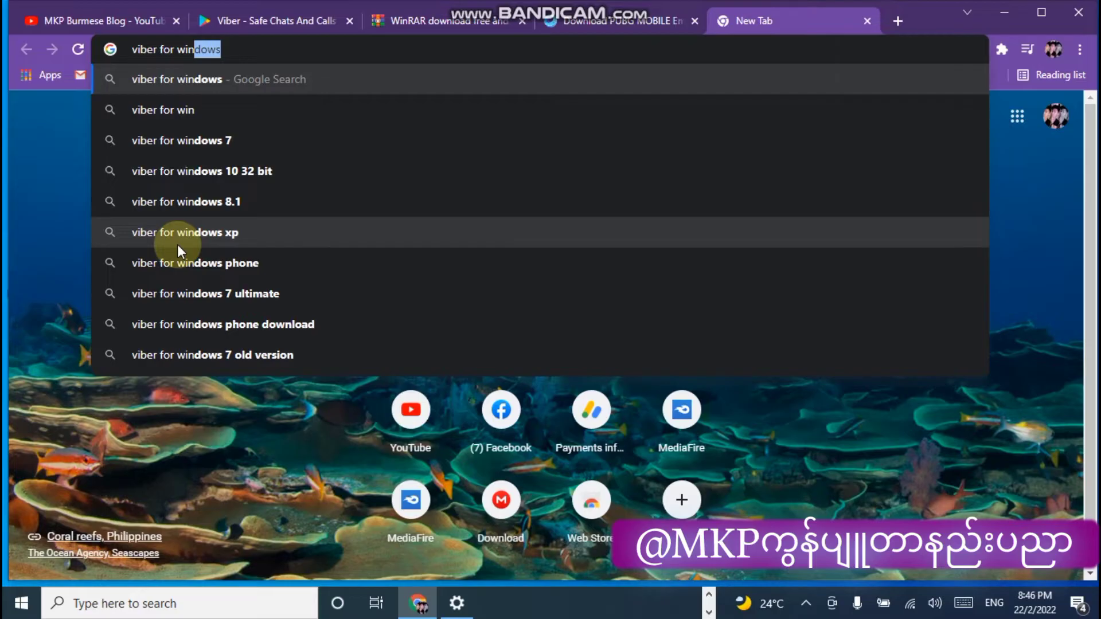
pyautogui.press('Return')
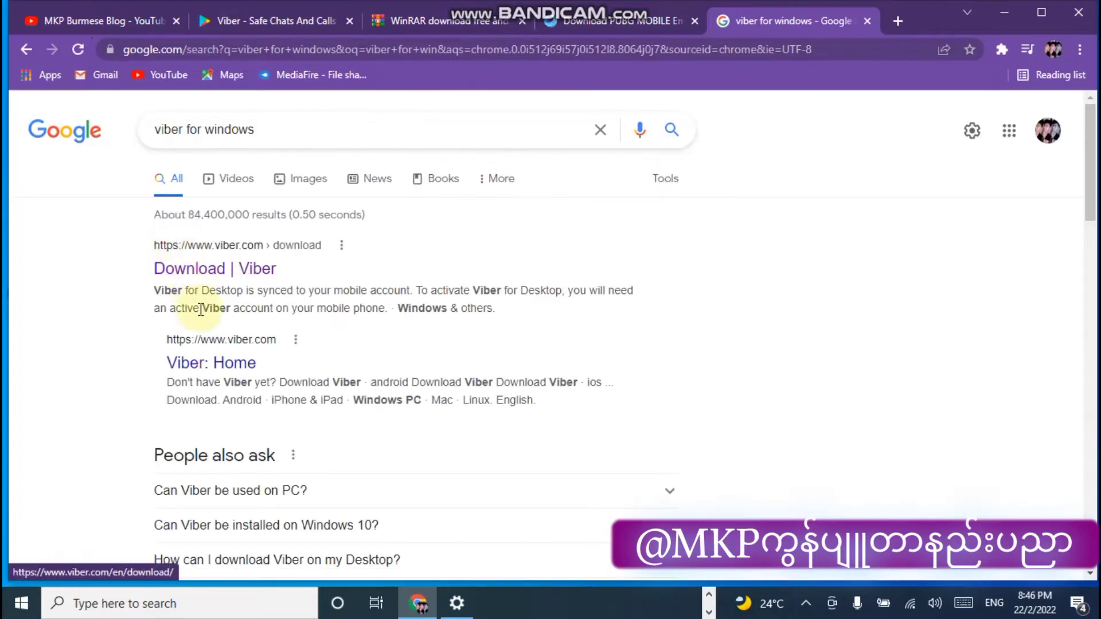
pyautogui.click(197, 277)
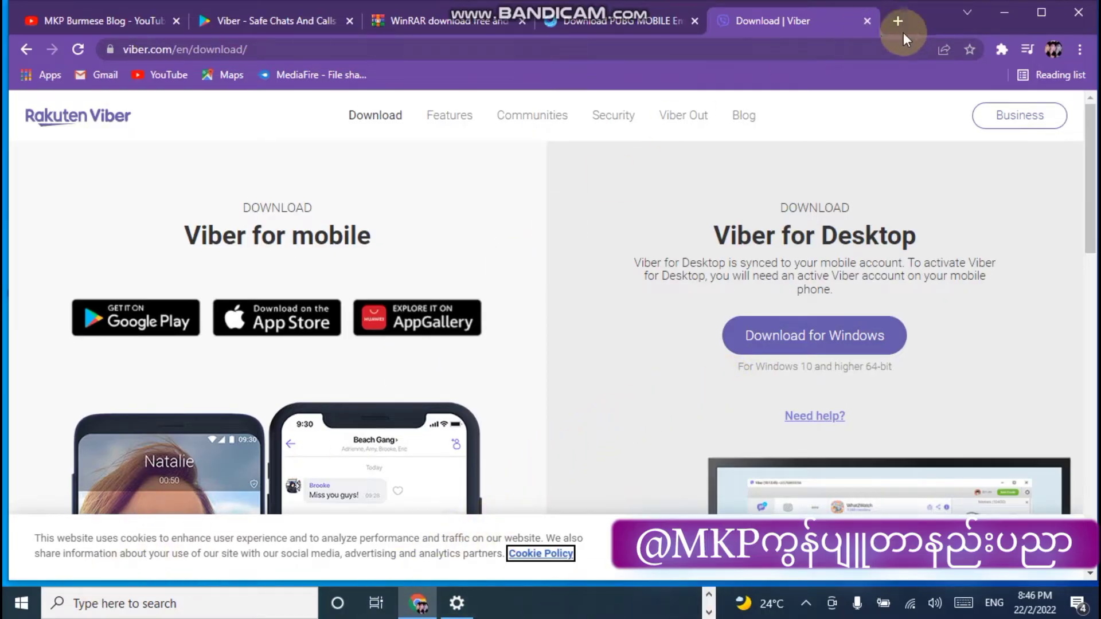
# - Switch to File Explorer and open the Install Files folder inside Downloads
pyautogui.click(999, 5)
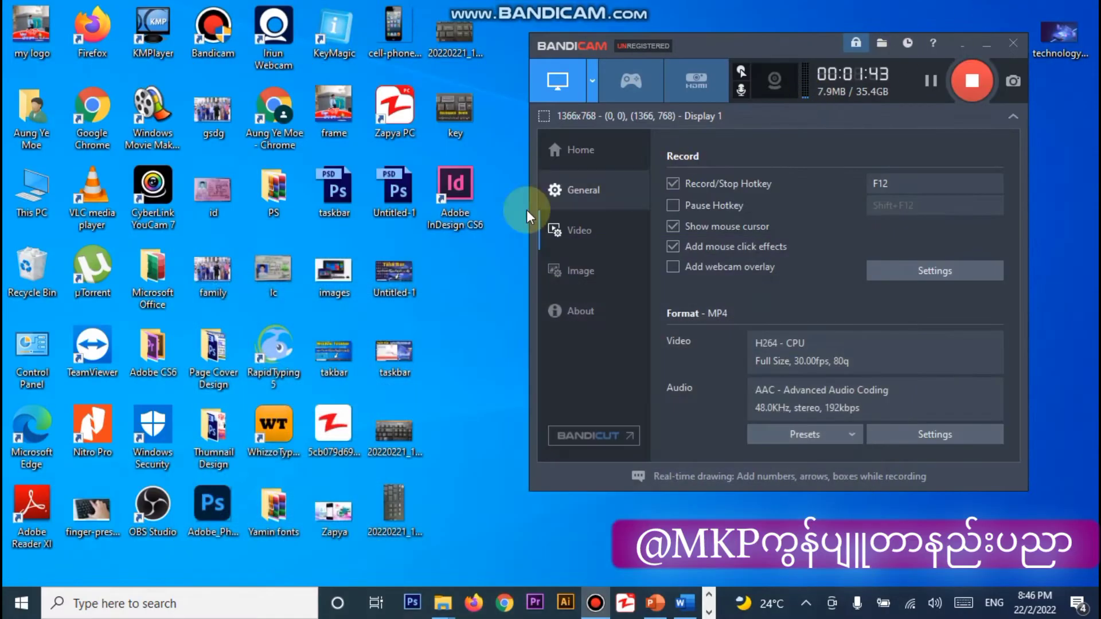
pyautogui.doubleClick(32, 189)
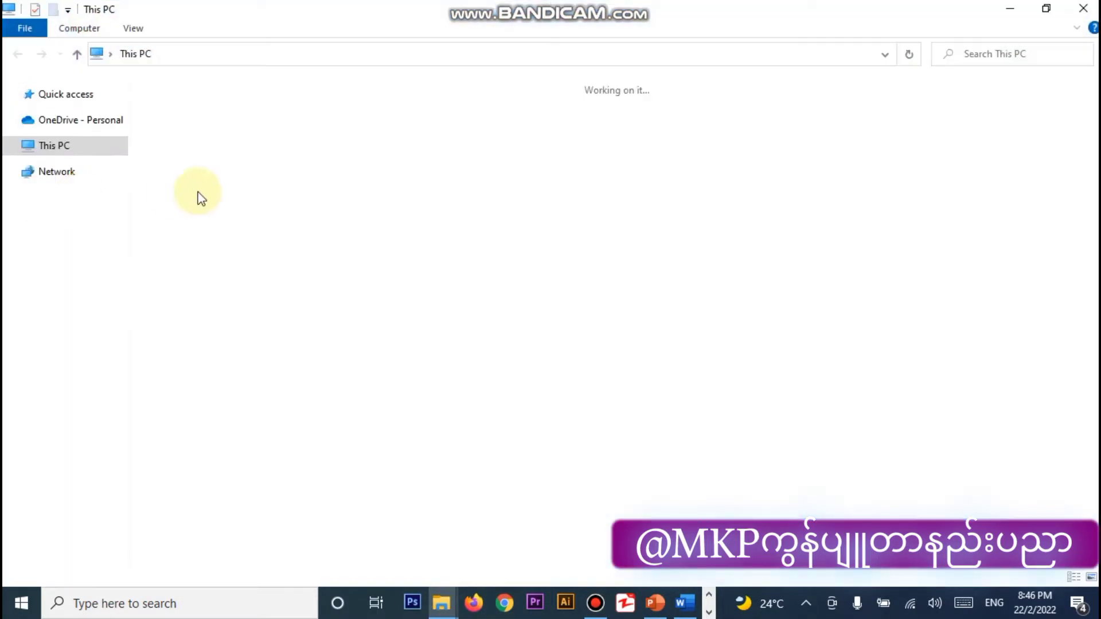
pyautogui.doubleClick(811, 113)
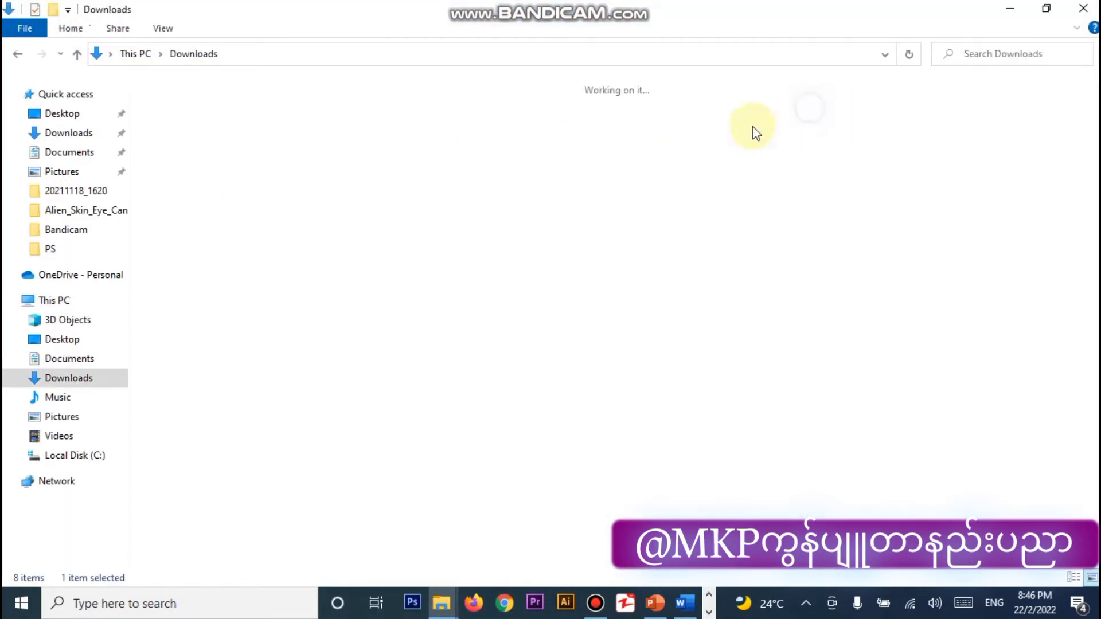
pyautogui.doubleClick(186, 161)
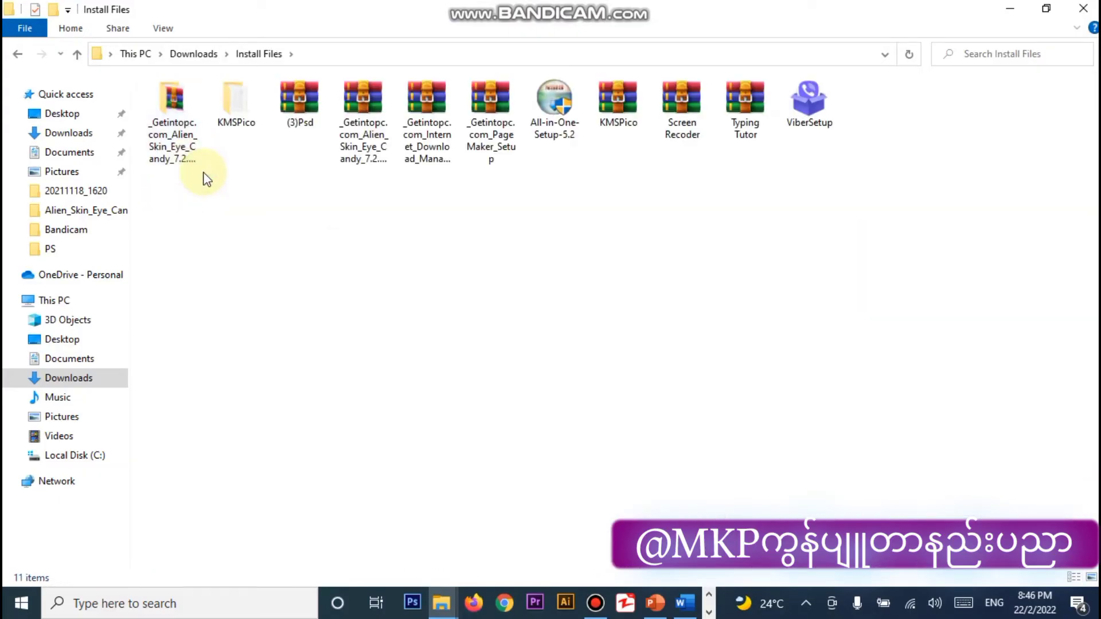
# - Run ViberSetup as administrator and install Viber for Desktop
pyautogui.click(809, 122)
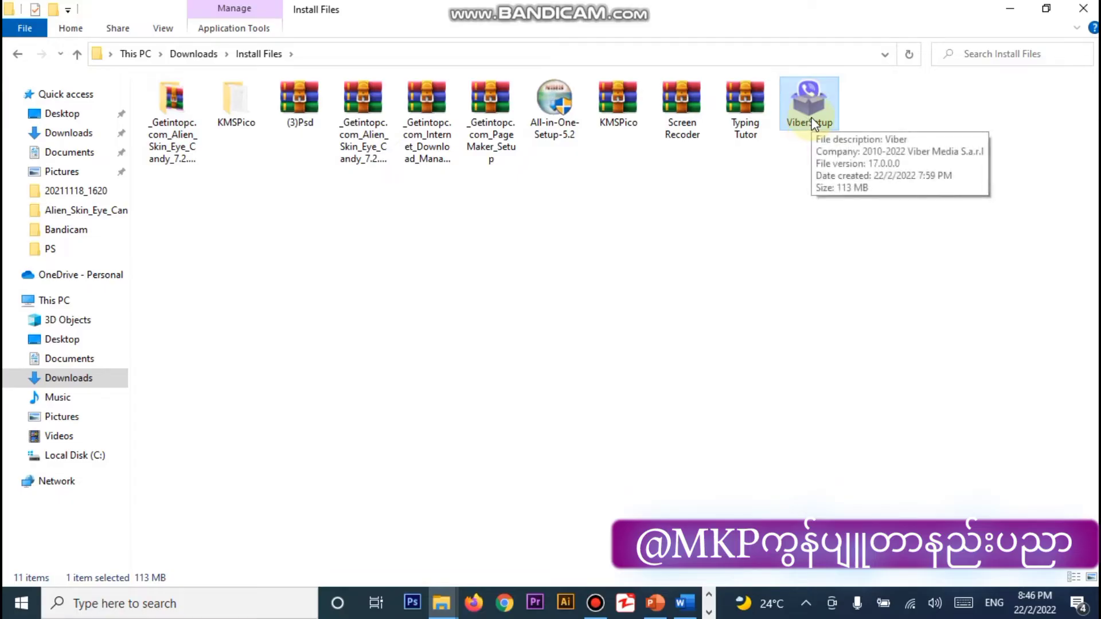
pyautogui.rightClick(812, 122)
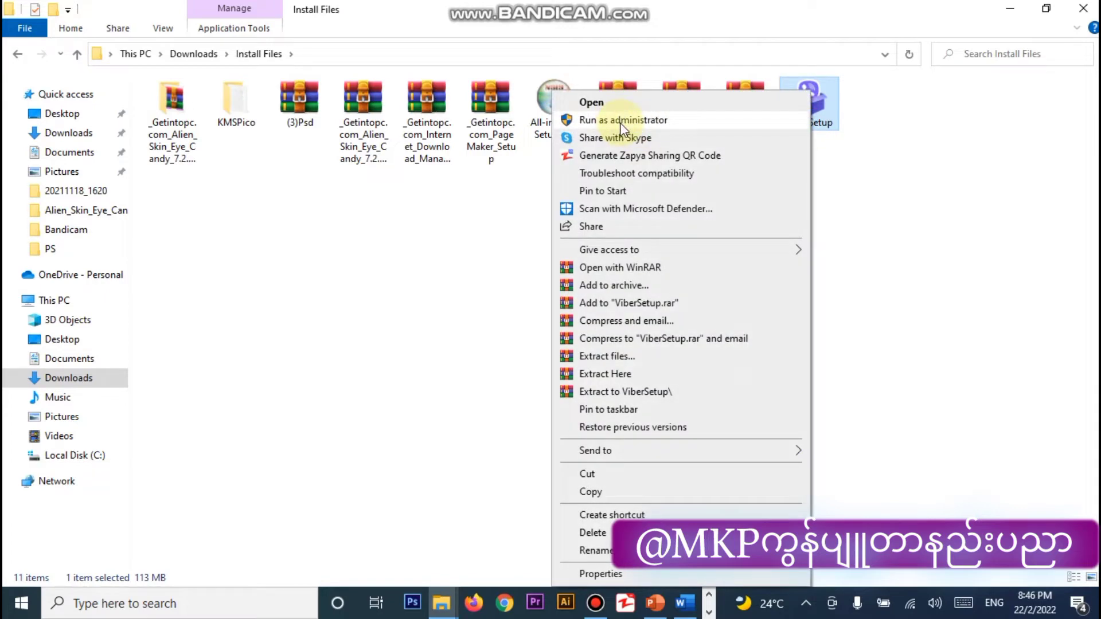
pyautogui.click(620, 121)
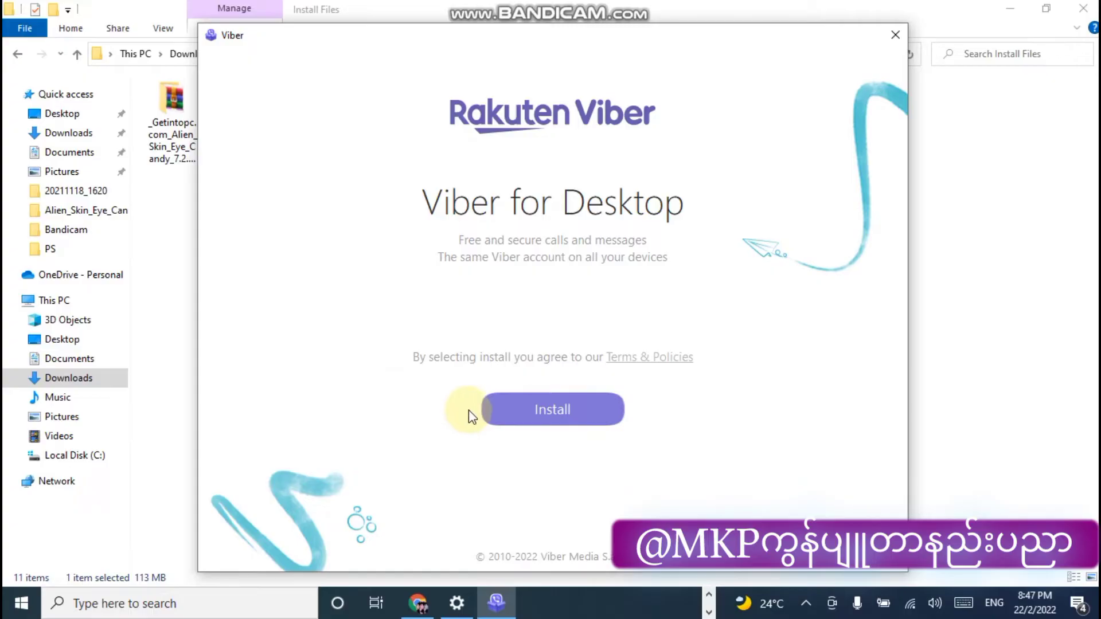
pyautogui.click(539, 410)
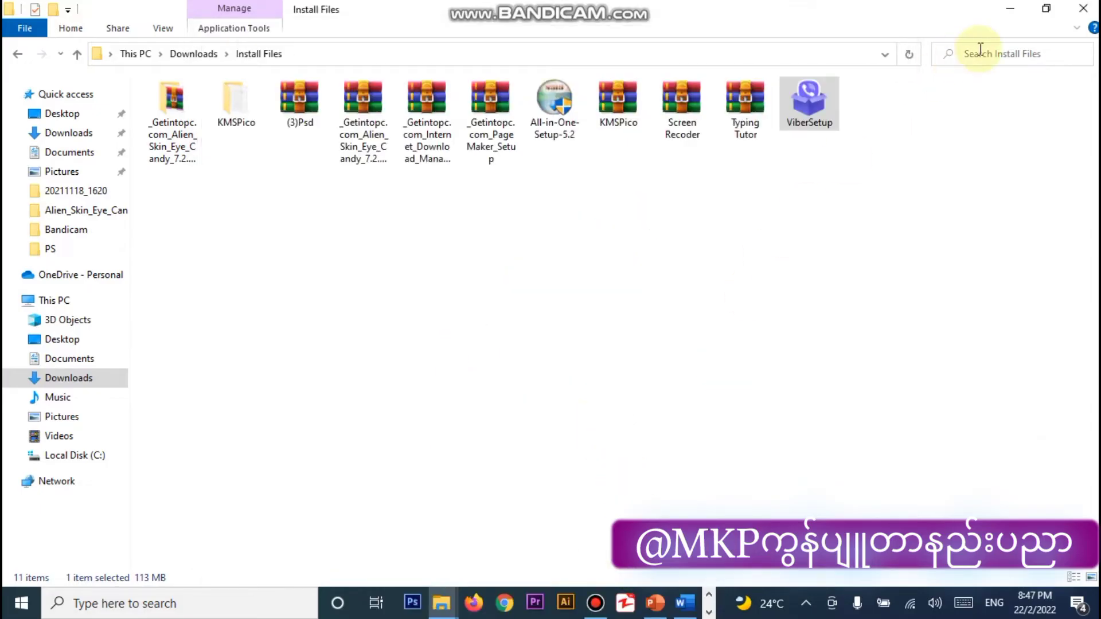
# - Launch Viber from its desktop shortcut and move the Bandicam window out of the way
pyautogui.click(1010, 8)
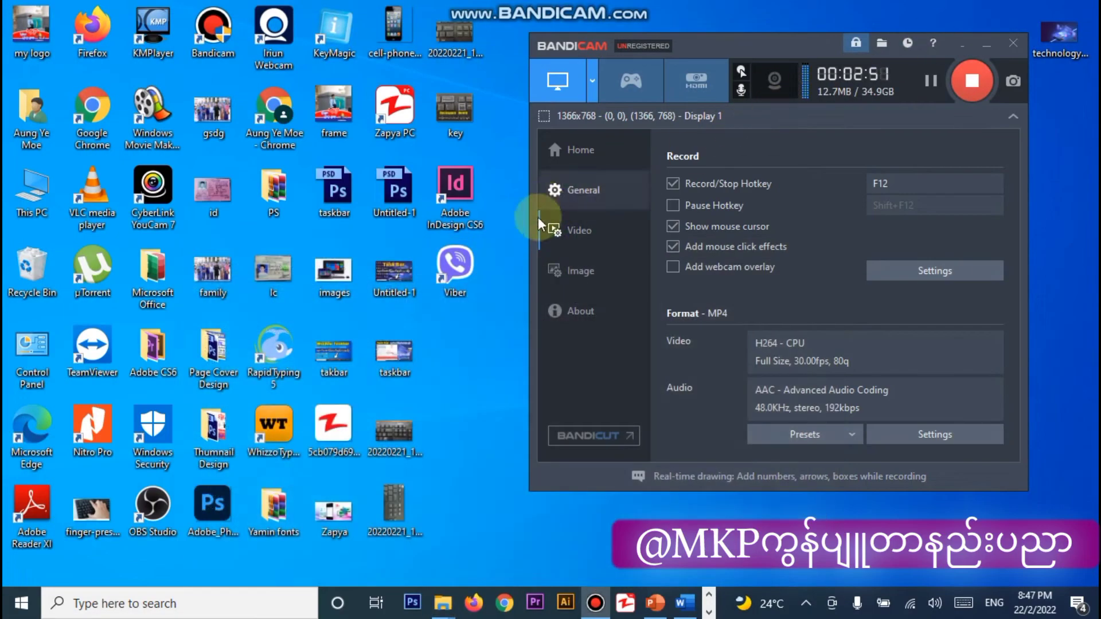
pyautogui.doubleClick(453, 274)
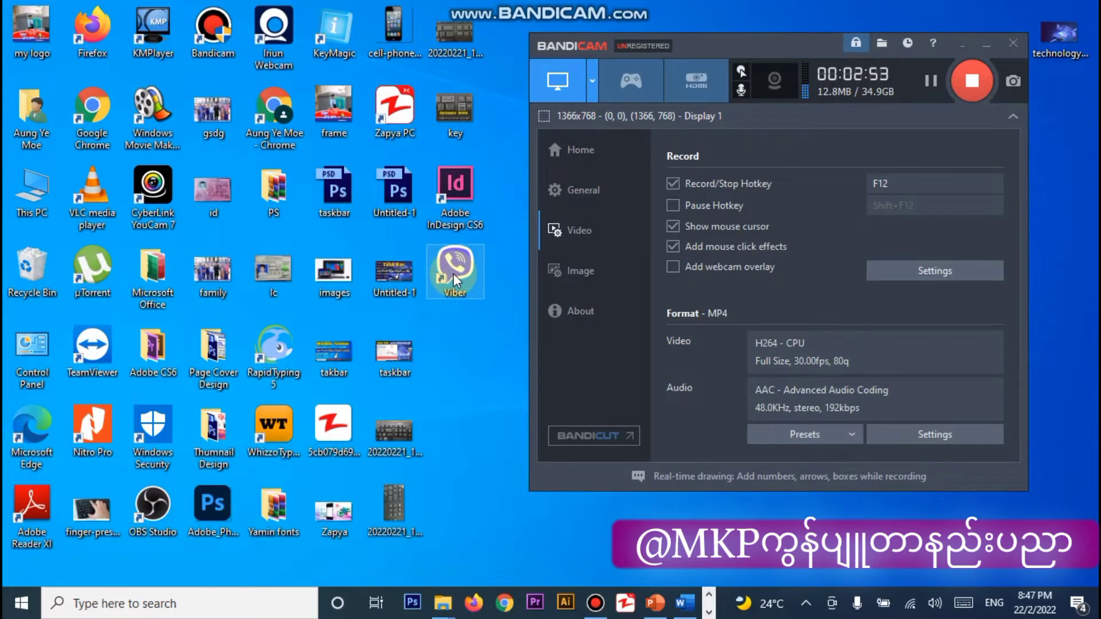
pyautogui.moveTo(752, 44); pyautogui.dragTo(1094, 487)
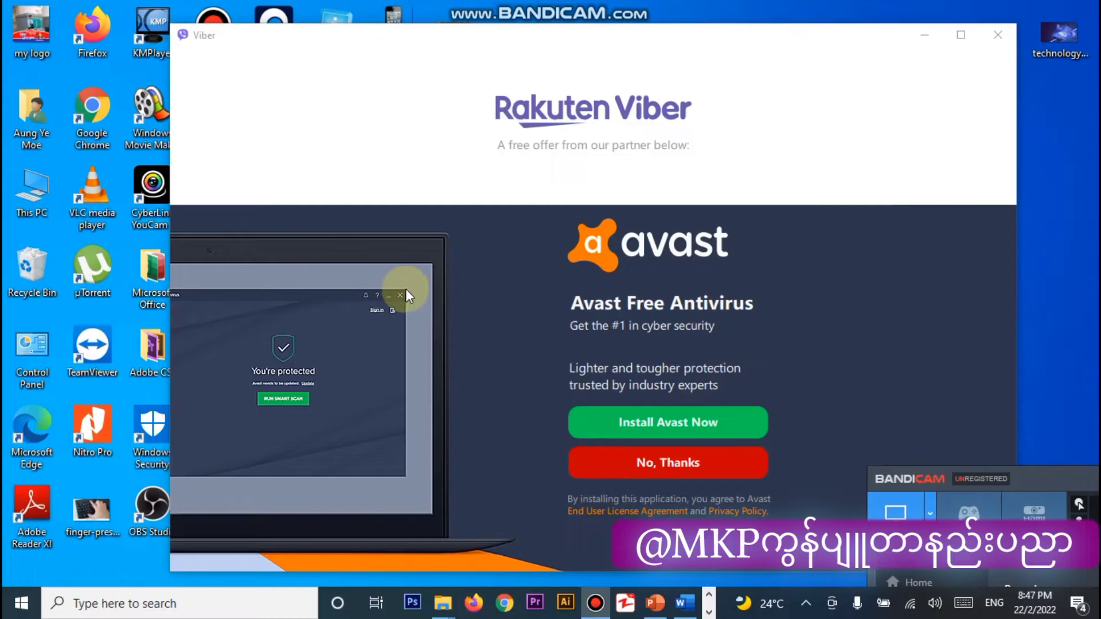
# - Maximize the Viber window and decline the Avast Free Antivirus offer
pyautogui.click(485, 300)
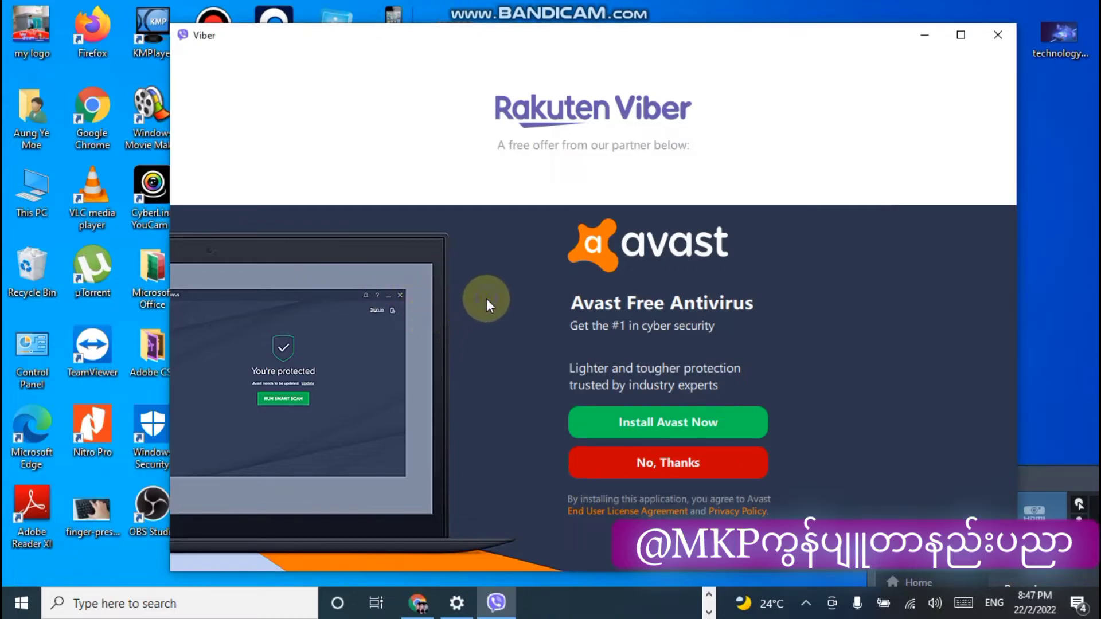
pyautogui.click(961, 35)
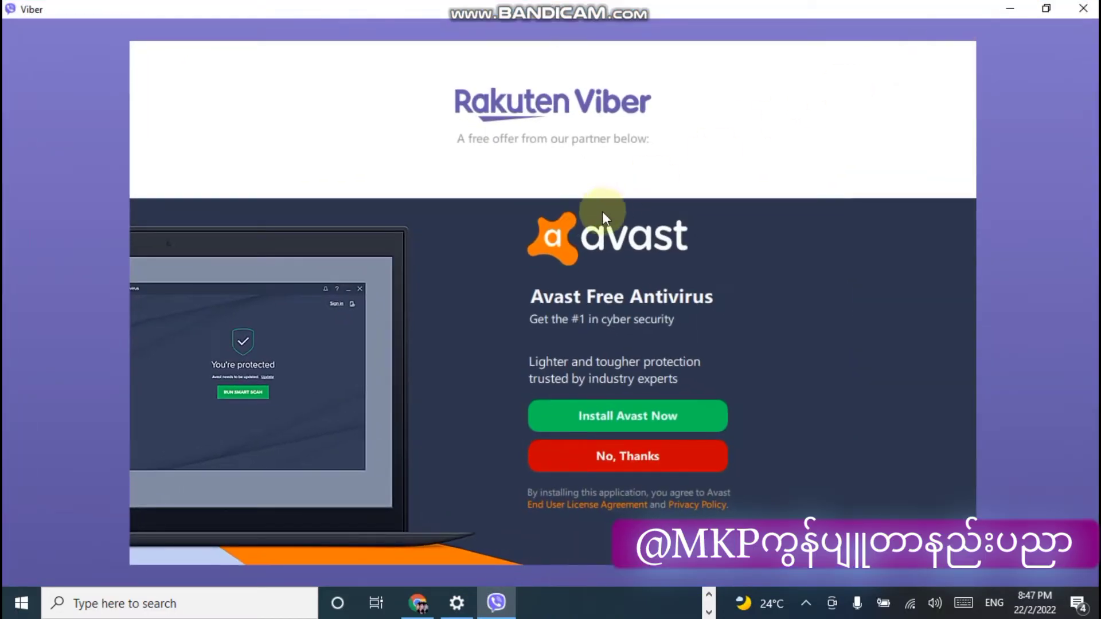
pyautogui.click(573, 453)
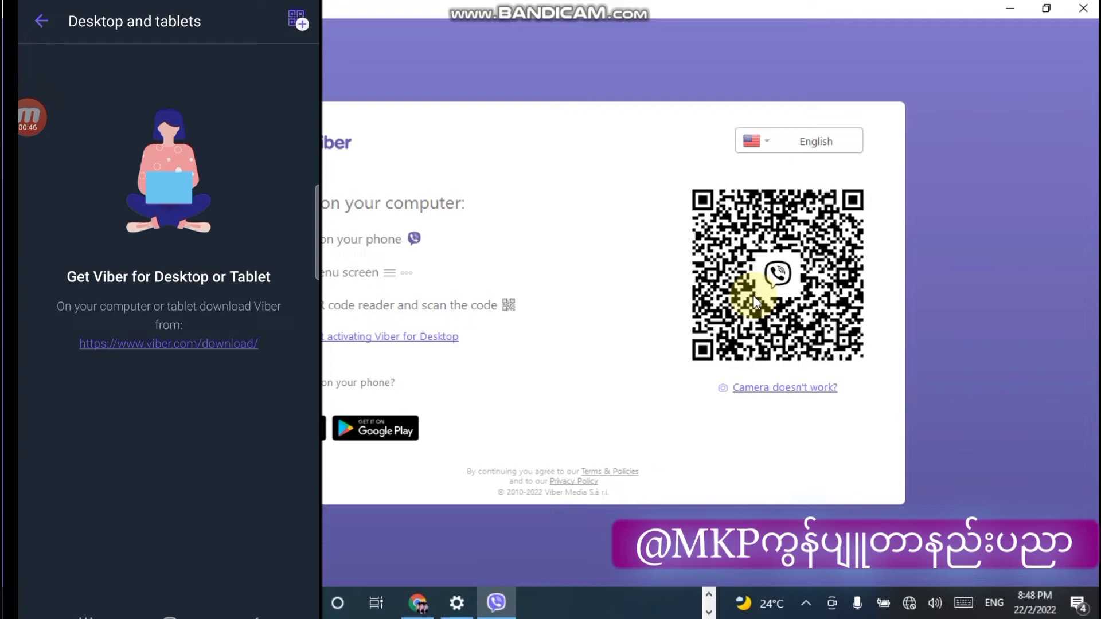
# - Turn the computer's Wi-Fi off and on again and reconnect to the Galaxy A32B805 network
pyautogui.click(906, 608)
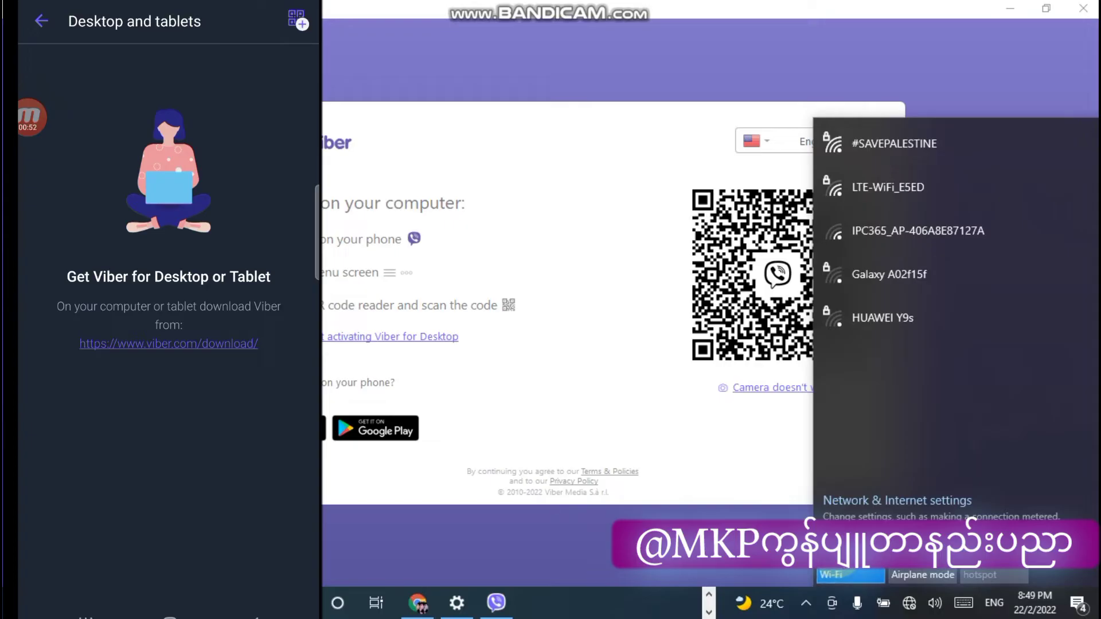
pyautogui.click(828, 571)
pyautogui.click(828, 571)
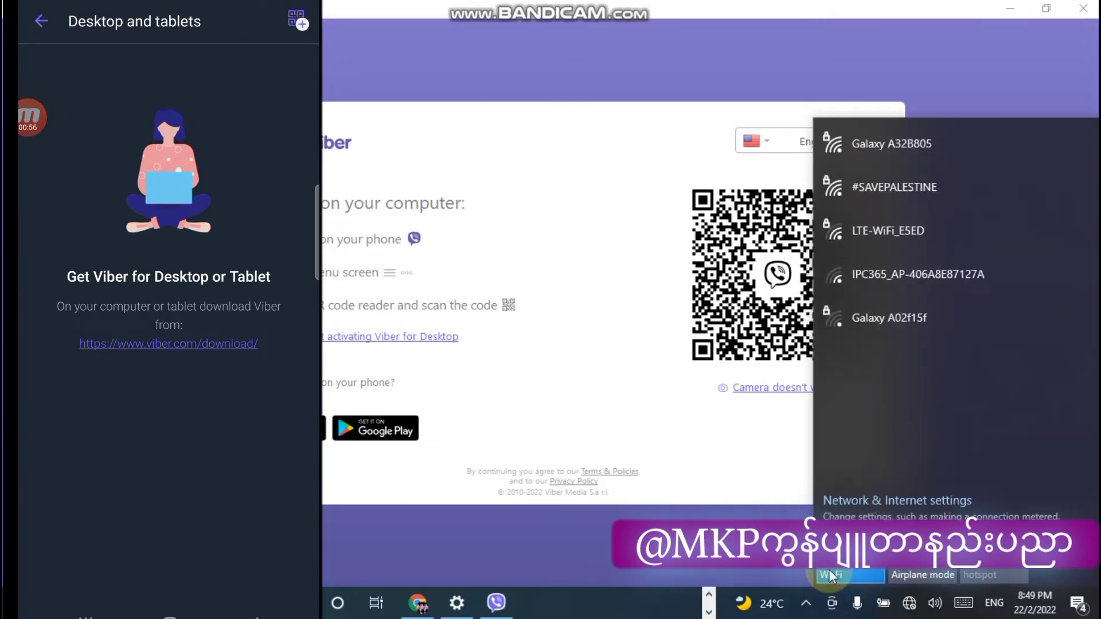
pyautogui.click(870, 164)
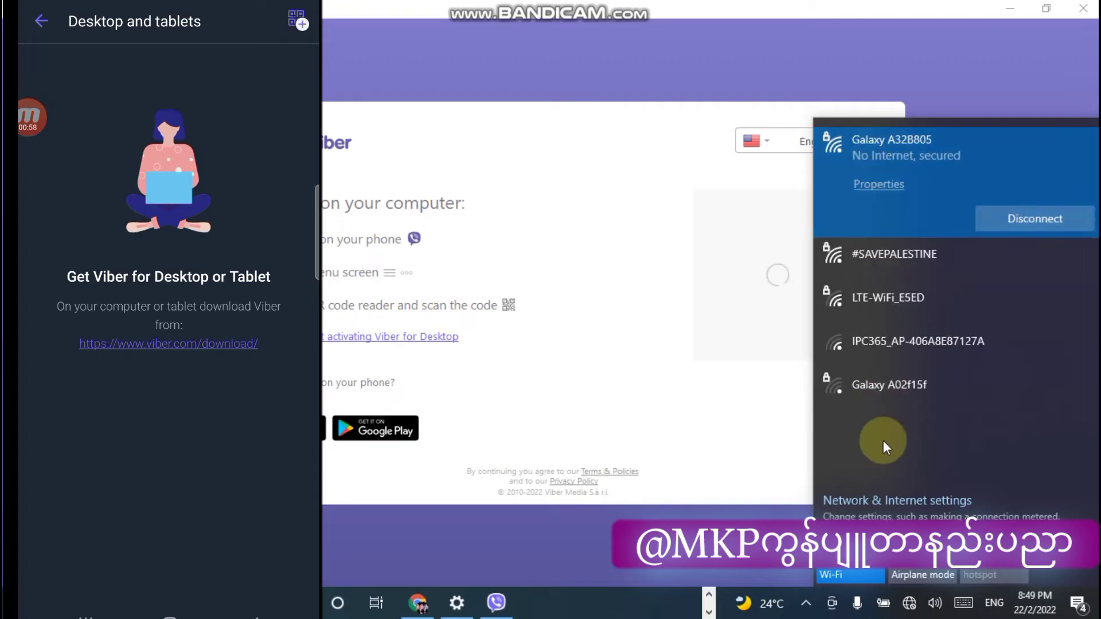
pyautogui.click(807, 612)
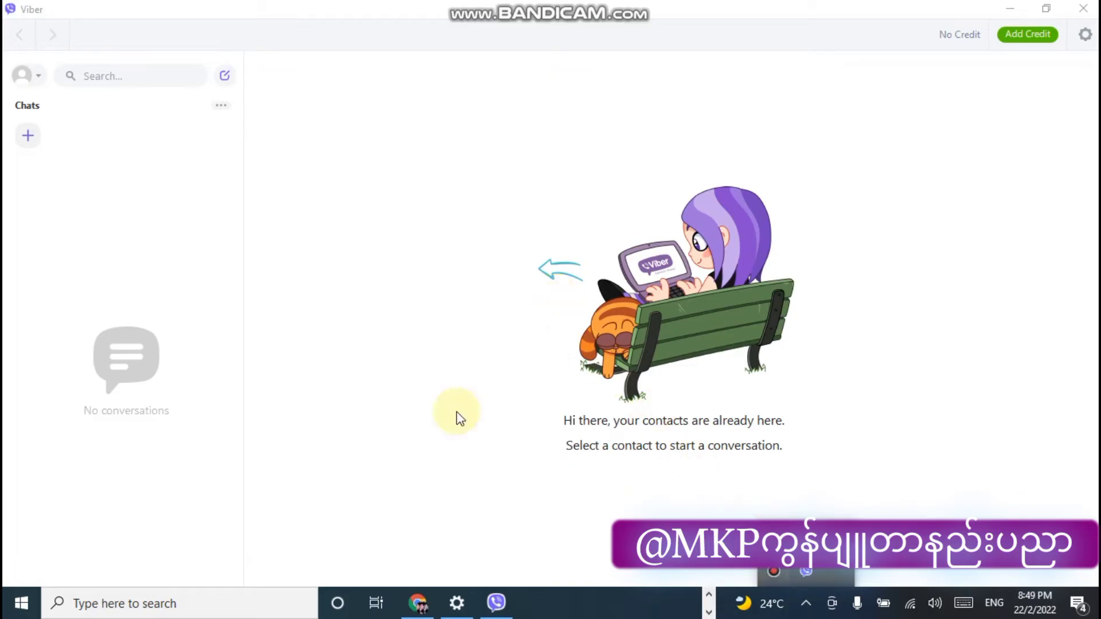
# - Sync the mobile chat history to Viber on the computer and close the account menu
pyautogui.click(30, 71)
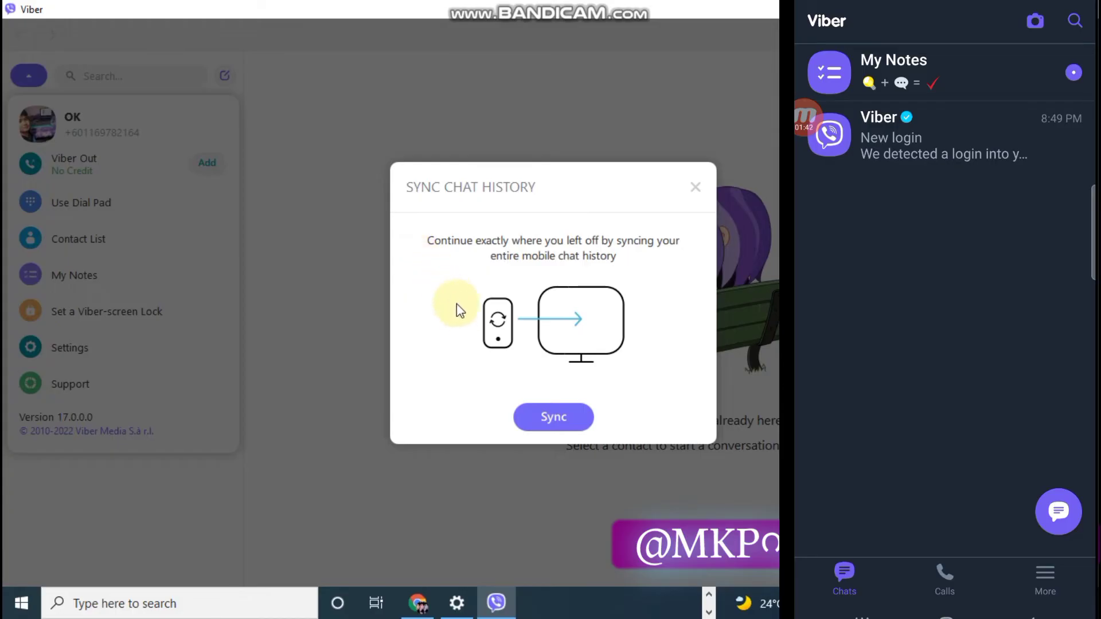
pyautogui.click(546, 425)
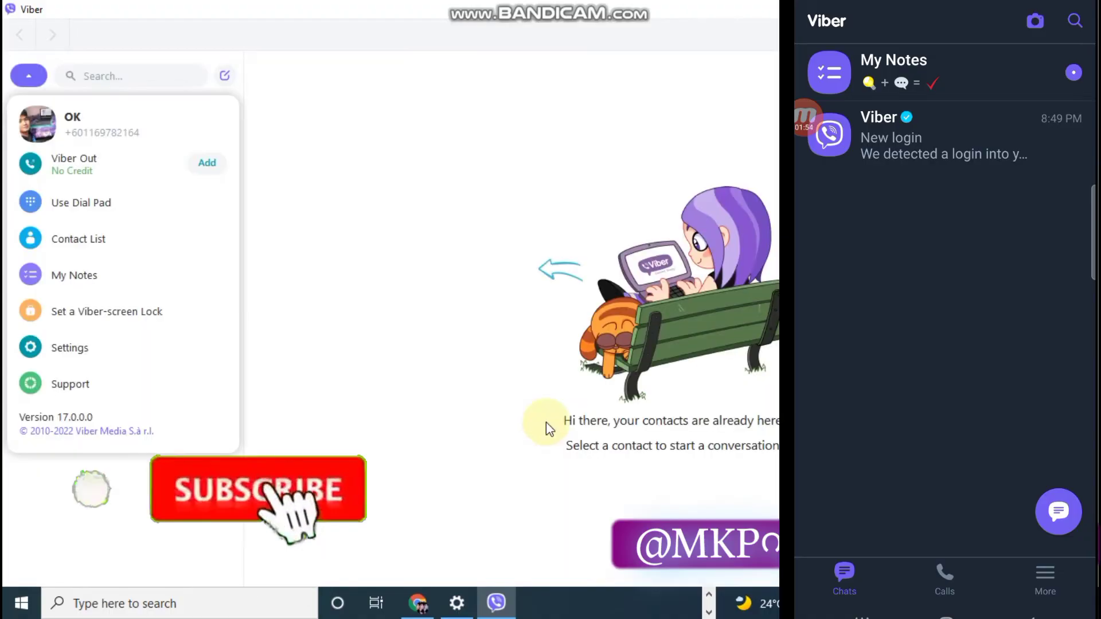
pyautogui.click(300, 270)
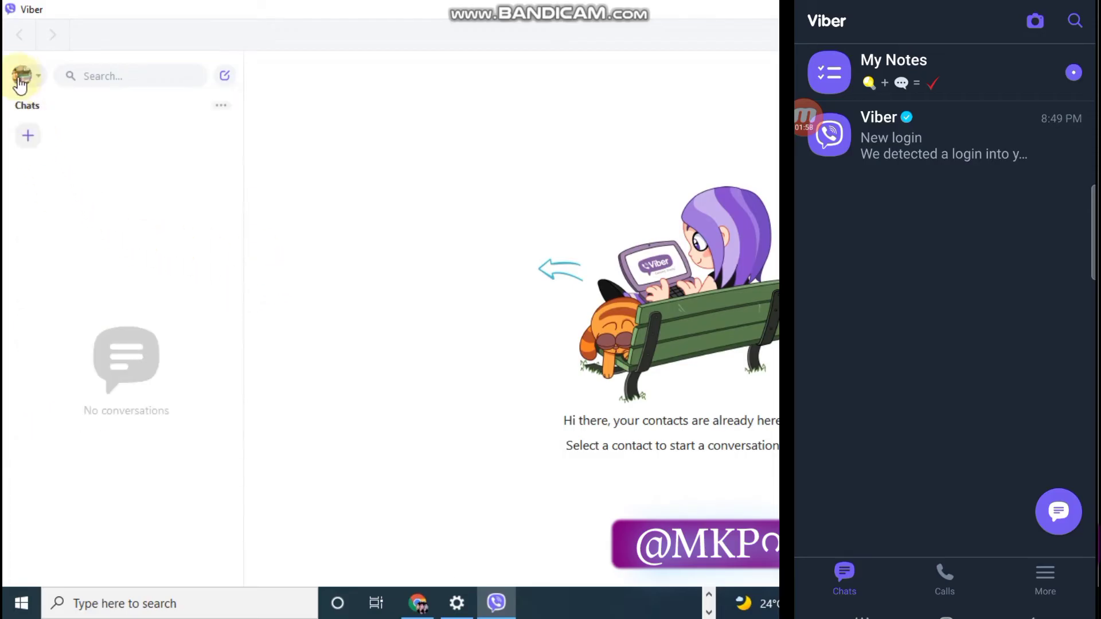
# - Browse the full contact list and return to the account menu
pyautogui.click(20, 78)
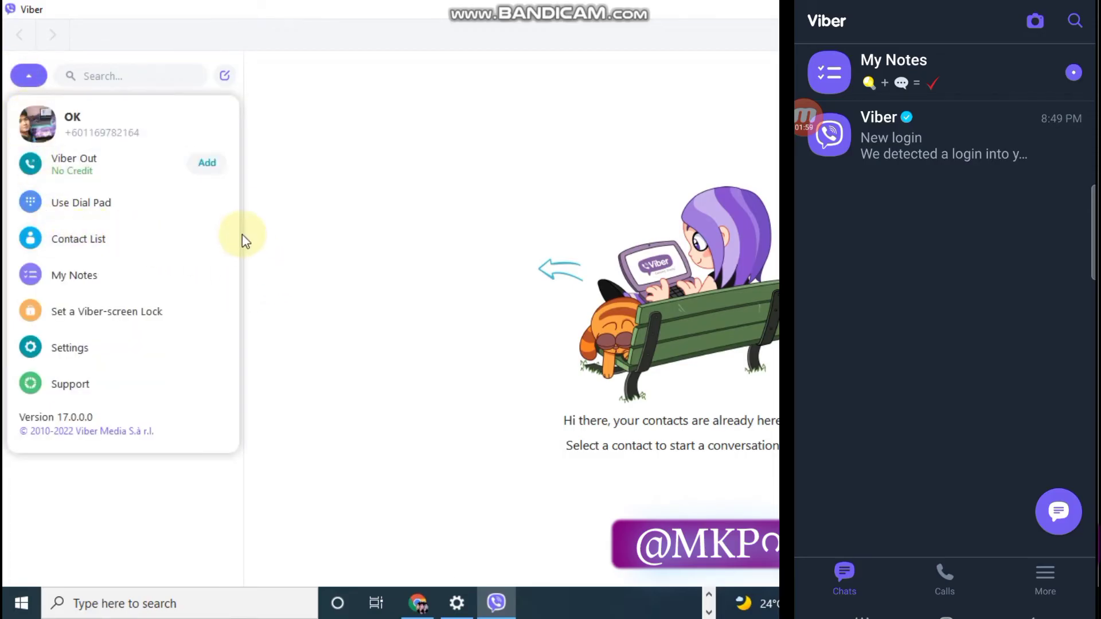
pyautogui.click(157, 236)
pyautogui.scroll(-15, 132, 275)
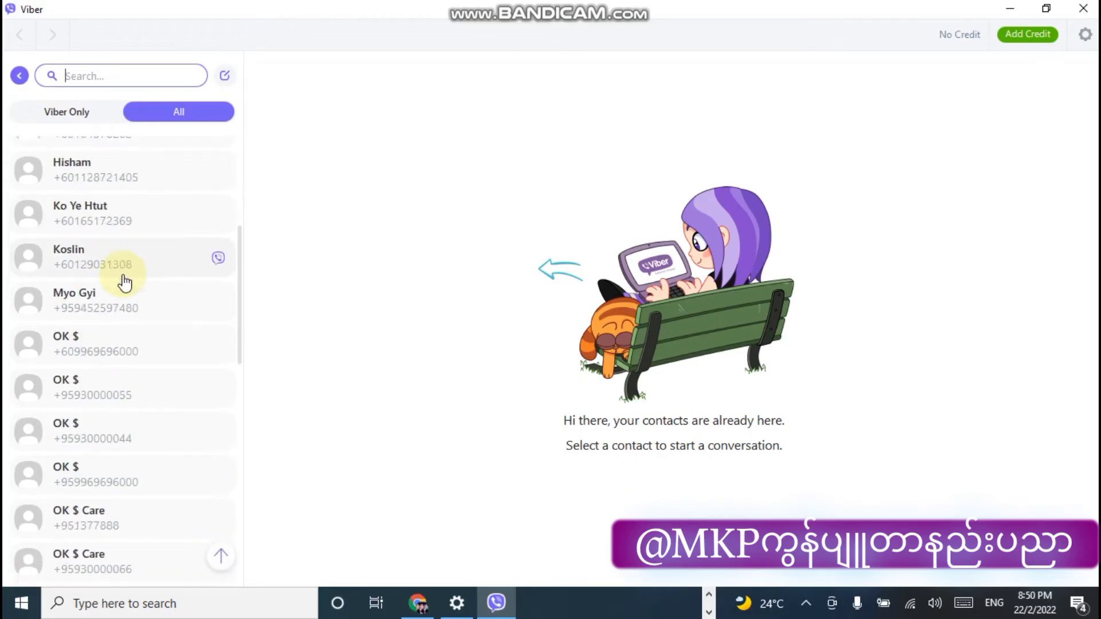
pyautogui.scroll(-3, 121, 285)
pyautogui.scroll(15, 120, 285)
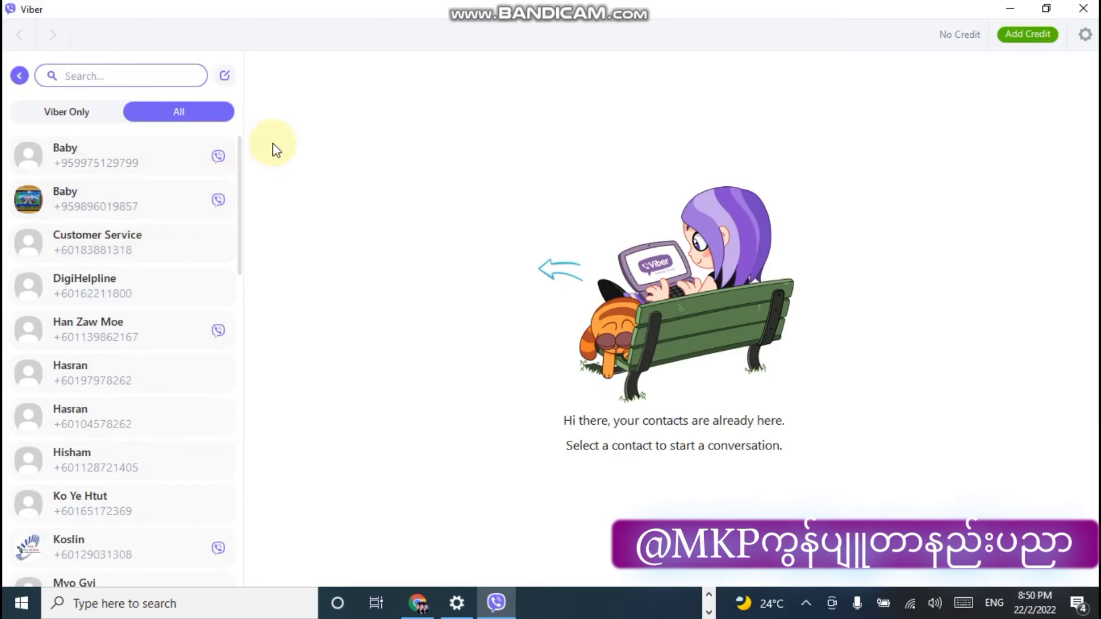
pyautogui.click(19, 75)
pyautogui.click(24, 78)
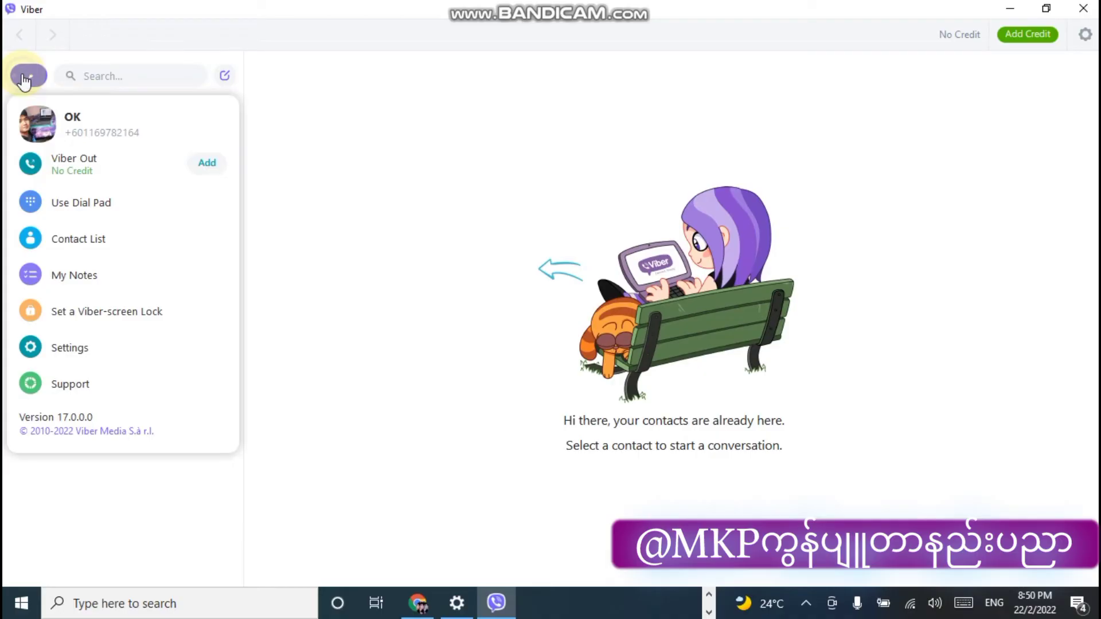
# - View the profile photo's move-and-scale editor, leave it without changes and close the account menu
pyautogui.click(37, 124)
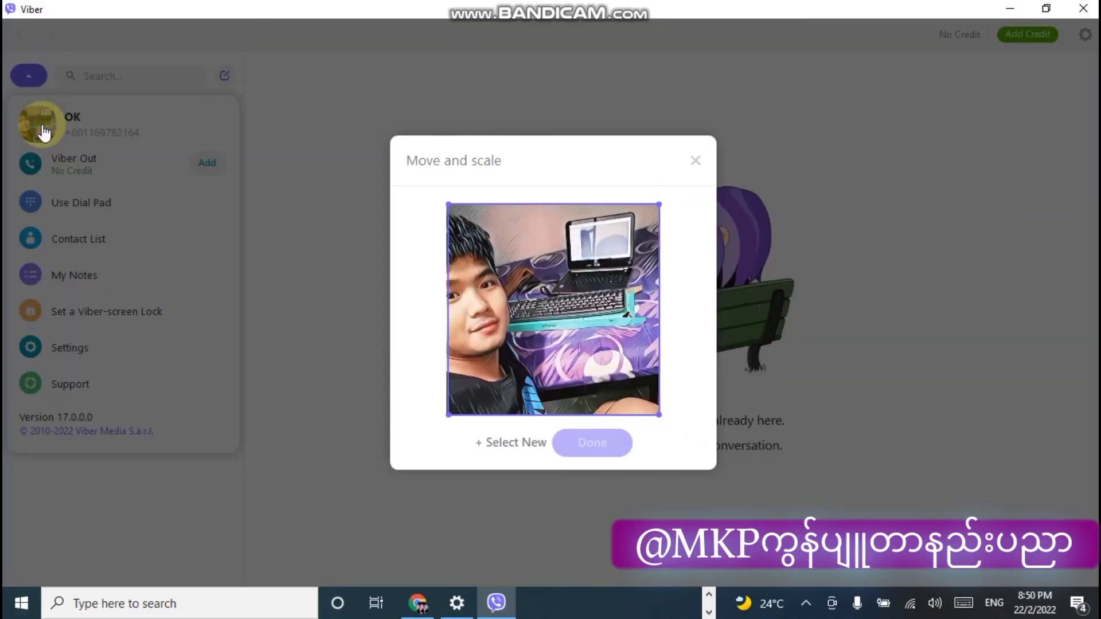
pyautogui.click(347, 310)
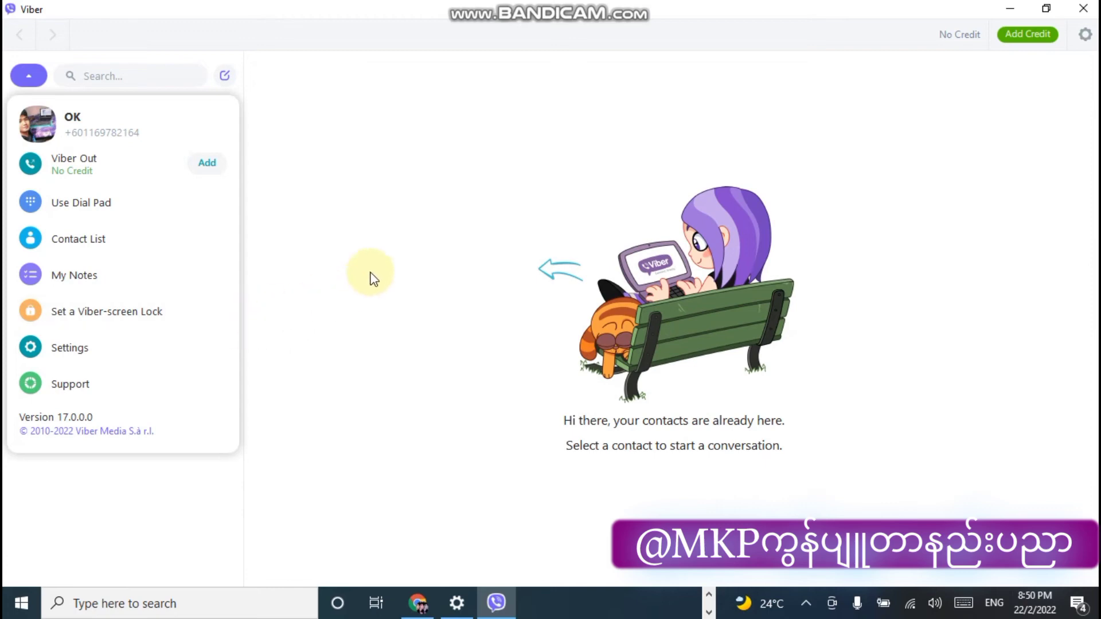
pyautogui.click(370, 276)
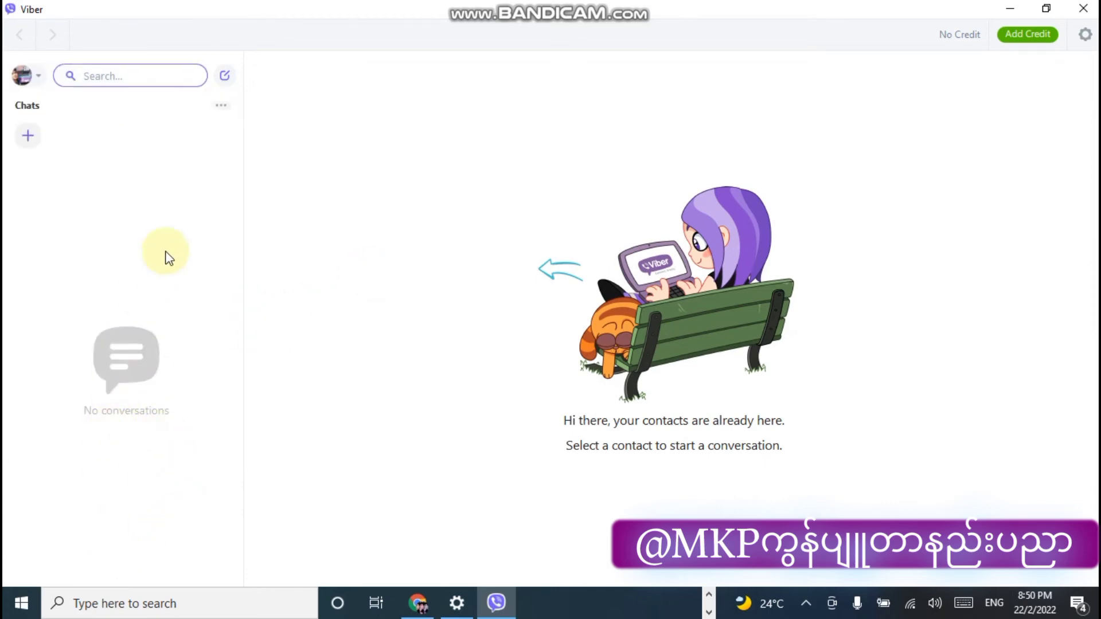
# - Try the Dark Blue theme in the appearance settings and set the theme to Black
pyautogui.click(1085, 49)
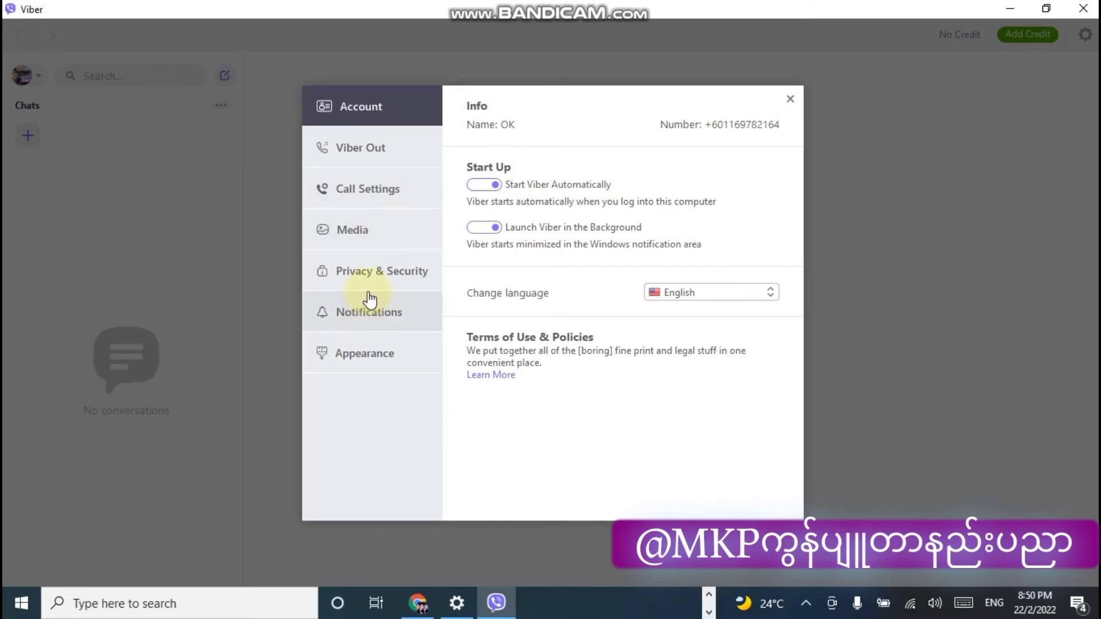
pyautogui.click(356, 363)
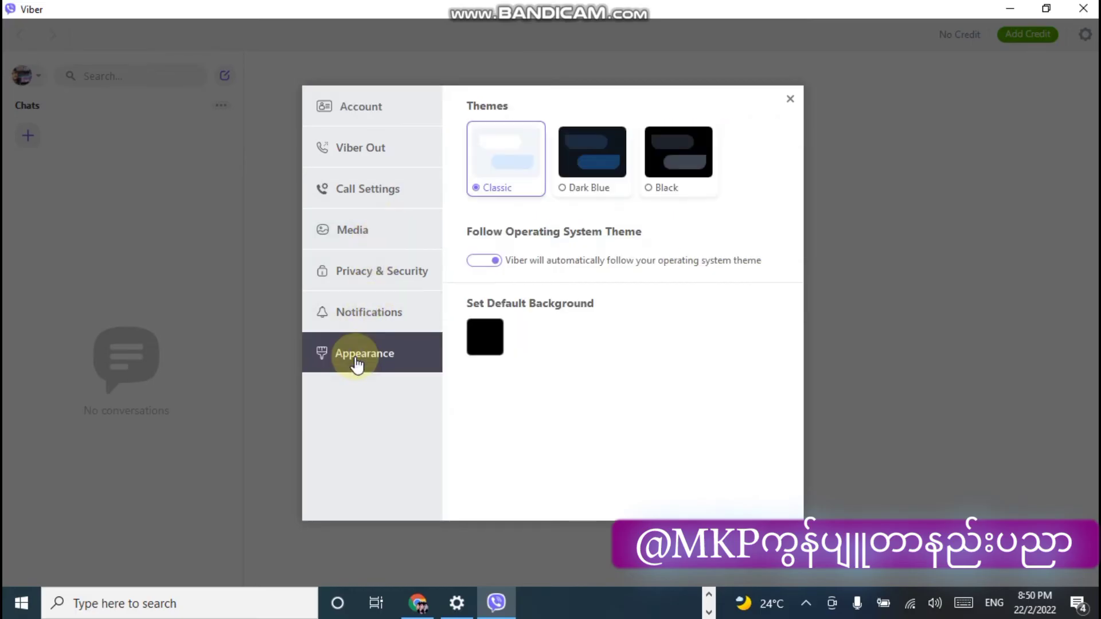
pyautogui.click(583, 182)
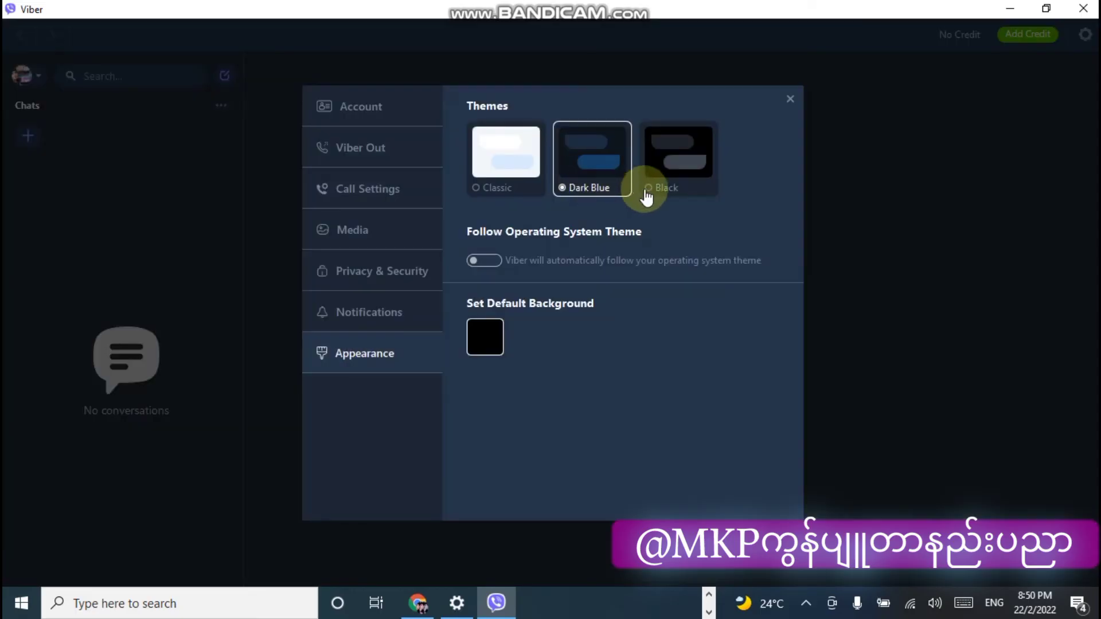
pyautogui.click(658, 182)
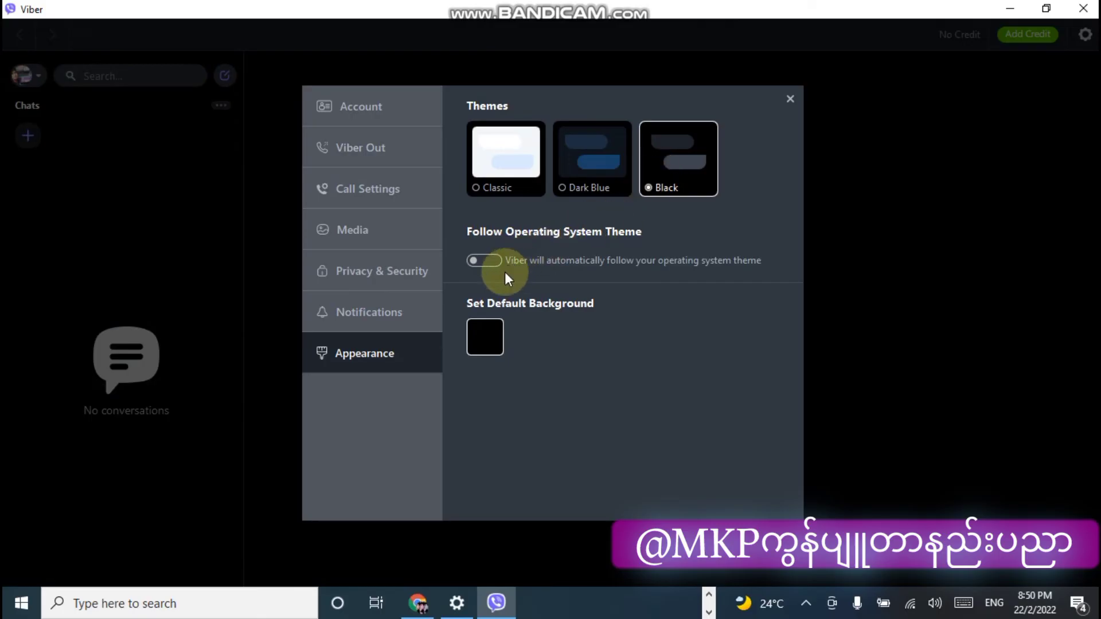
# - Browse the Pictures folder for a default chat background image and leave without choosing one
pyautogui.click(485, 339)
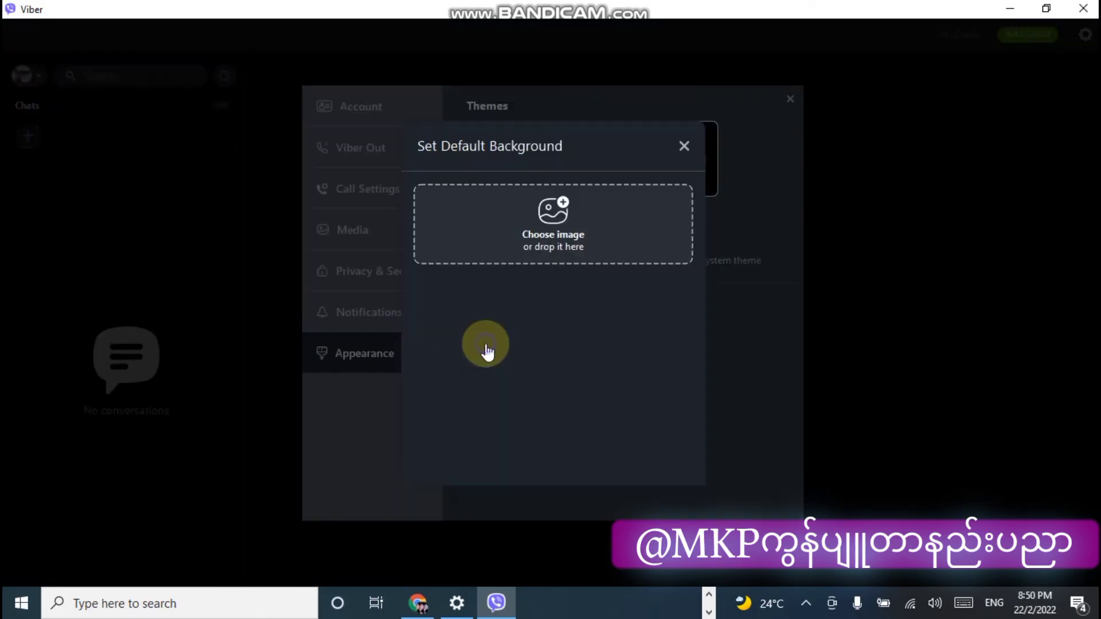
pyautogui.click(558, 235)
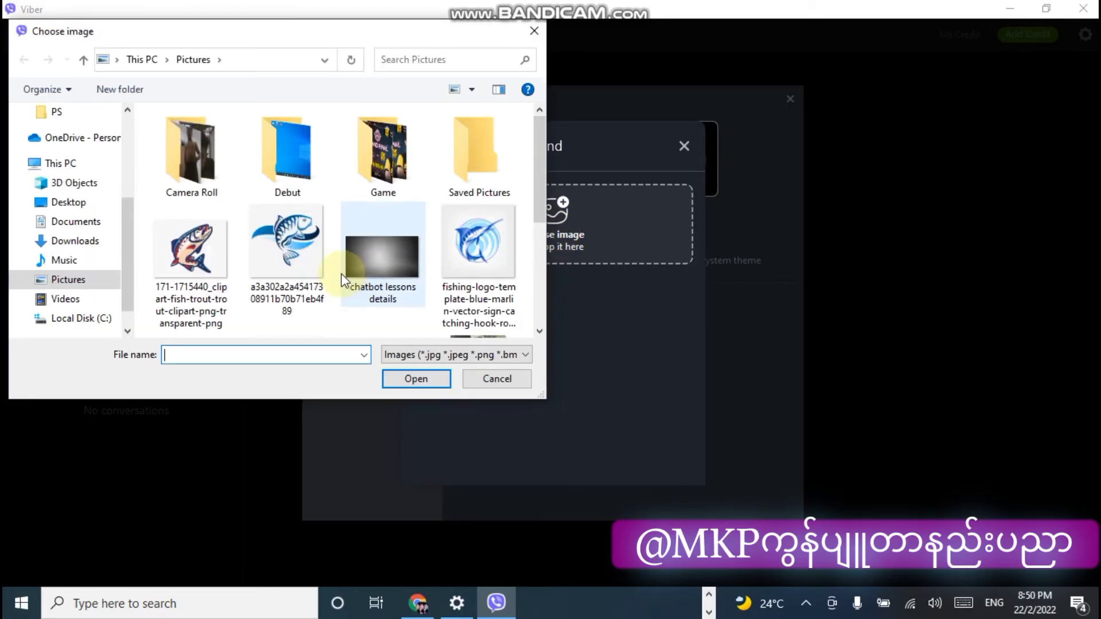
pyautogui.scroll(-3, 342, 272)
pyautogui.scroll(3, 342, 271)
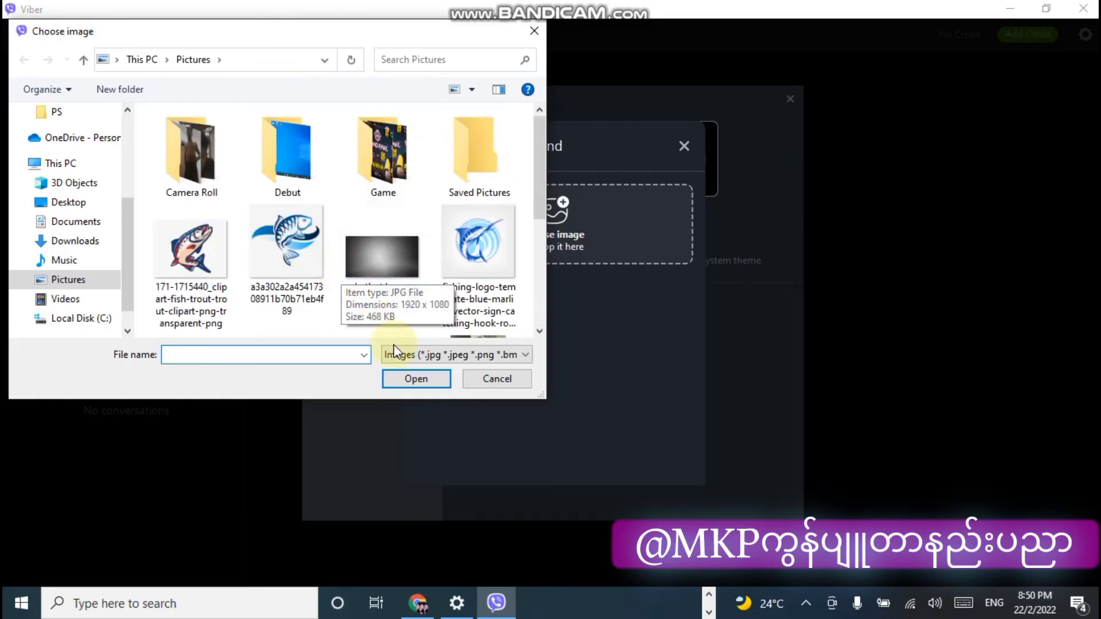
pyautogui.click(474, 374)
pyautogui.click(363, 287)
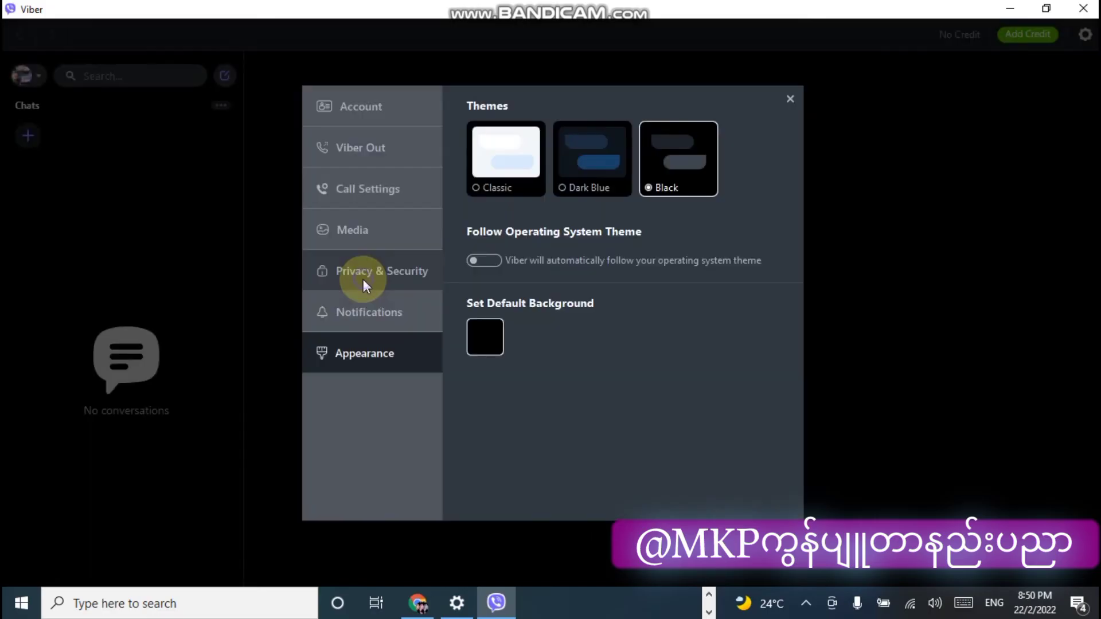
# - Set the quality of sent photos to Excellent (~650 KB), view the call settings and close the settings
pyautogui.click(363, 241)
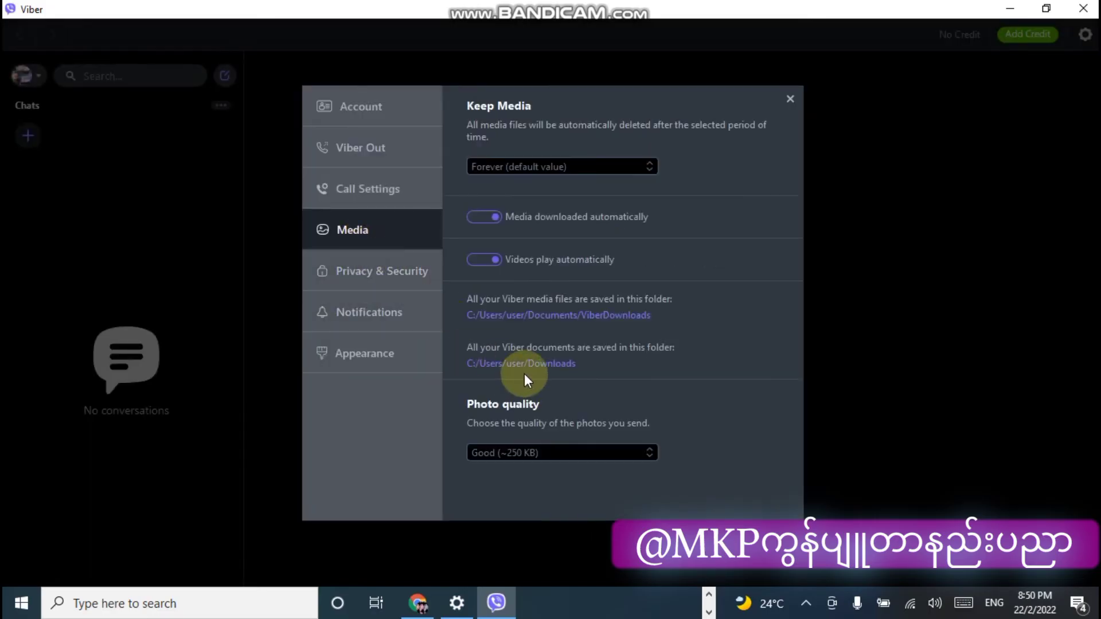
pyautogui.click(576, 453)
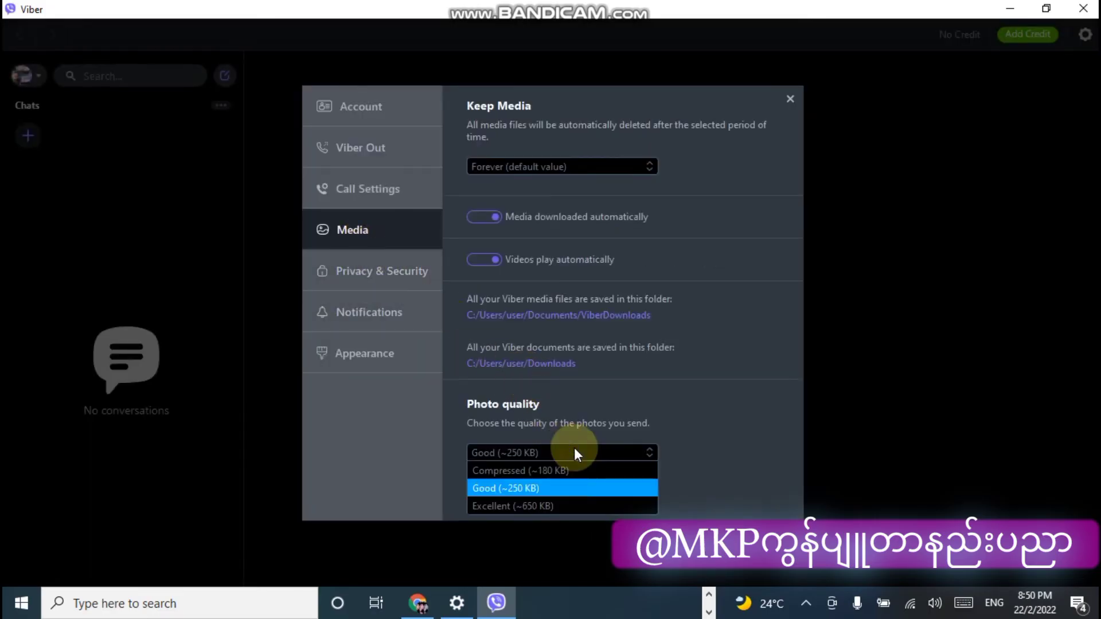
pyautogui.click(524, 505)
pyautogui.click(340, 198)
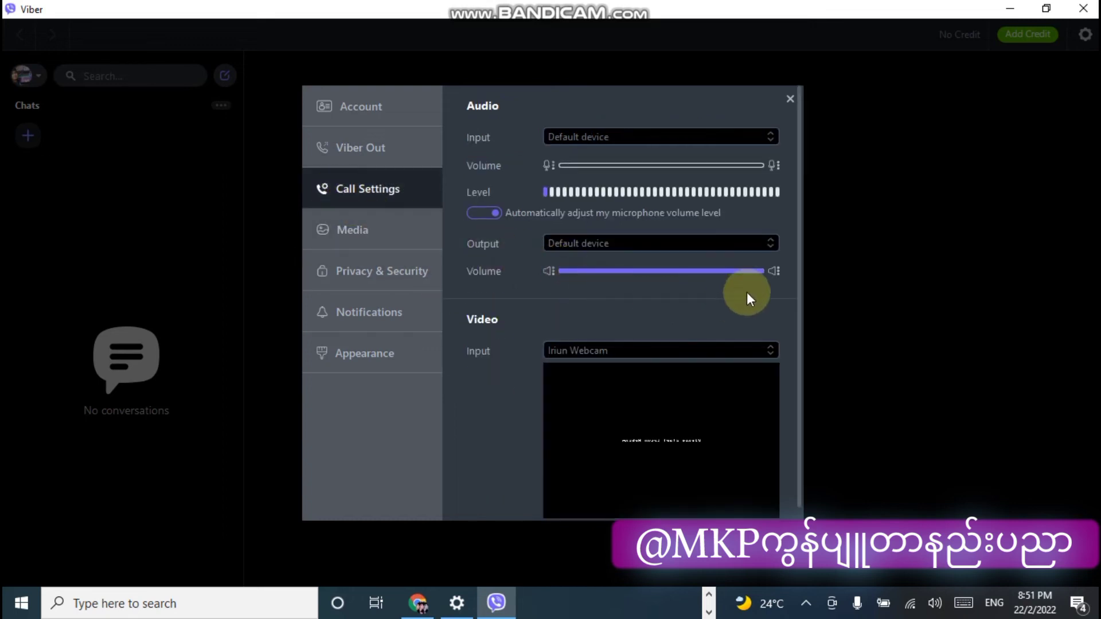
pyautogui.click(810, 246)
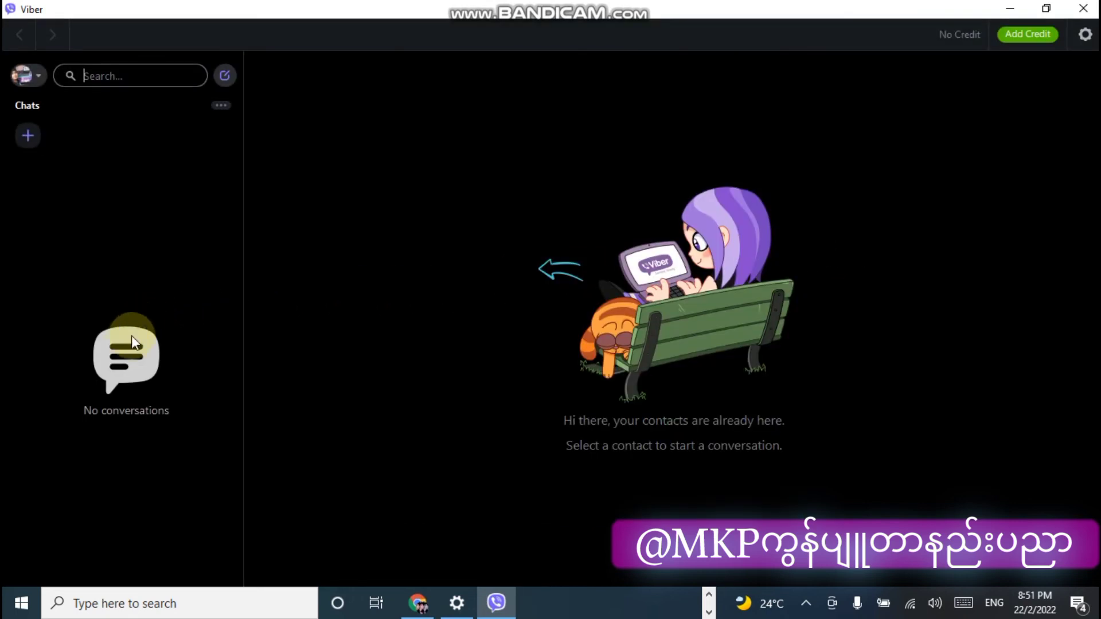
# - Add the first contact in the list to the favorite chats and open the conversation with that contact
pyautogui.click(30, 135)
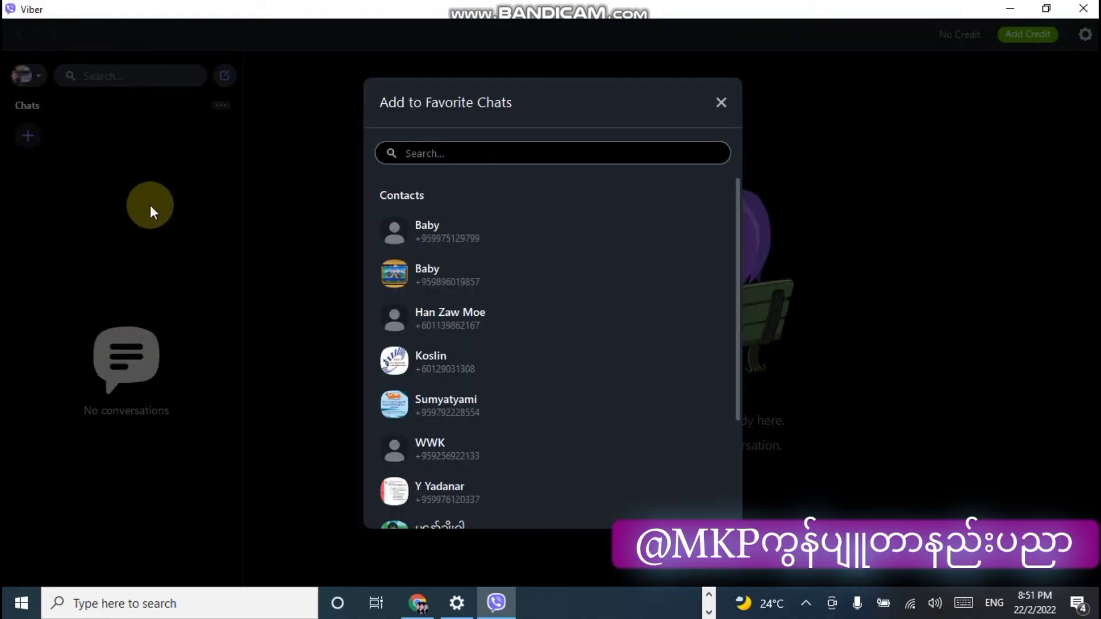
pyautogui.click(434, 229)
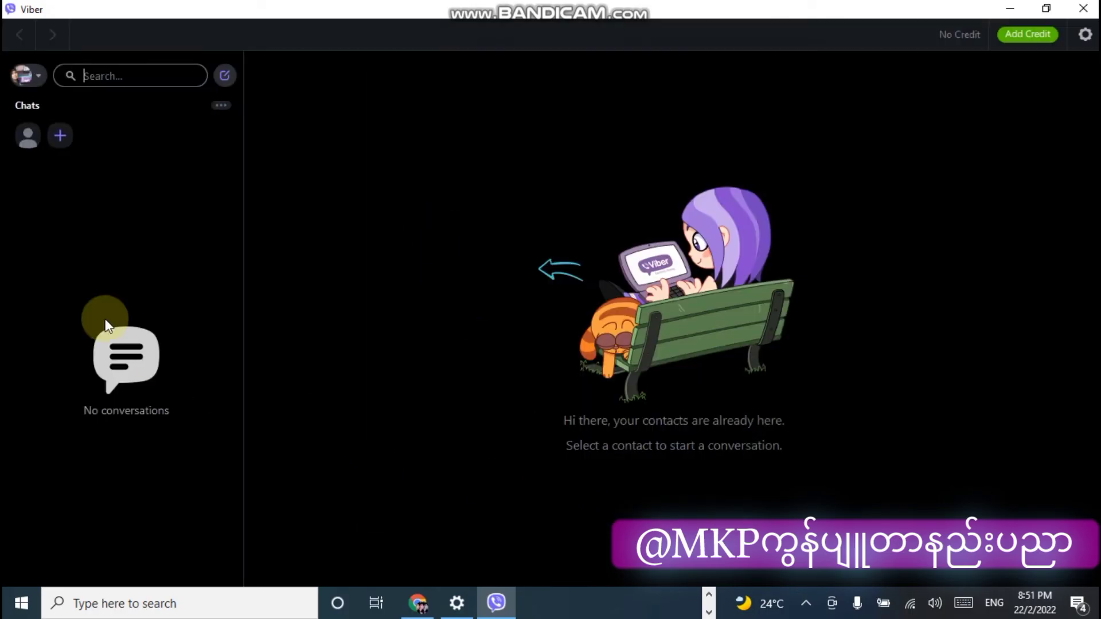
pyautogui.click(28, 137)
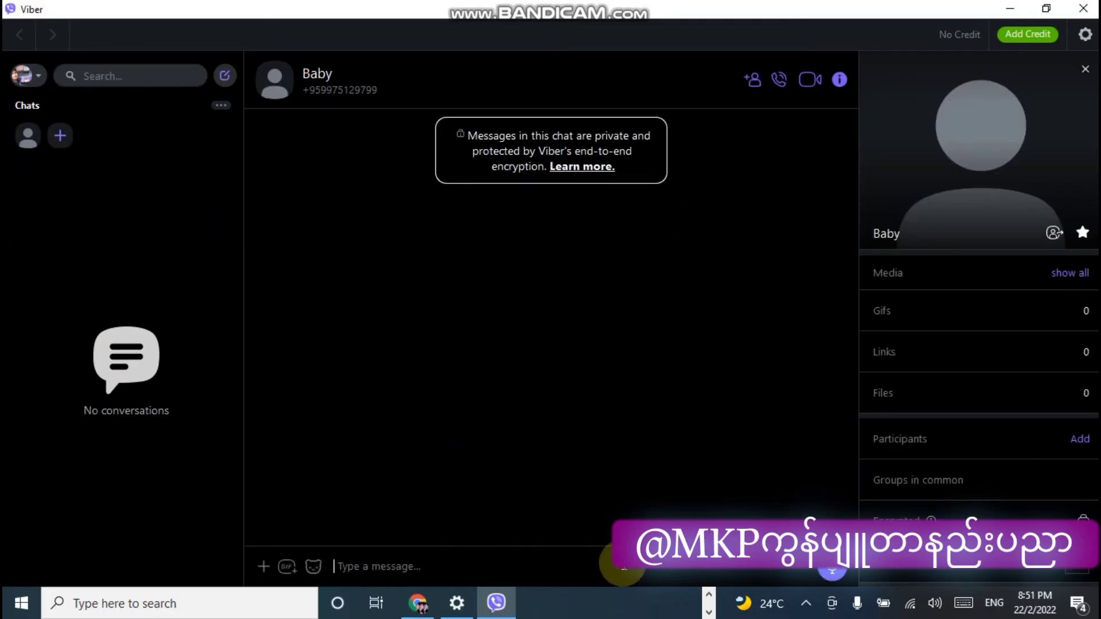
# - View the Pictures folder for a file to send in the open chat and cancel the selection
pyautogui.click(265, 567)
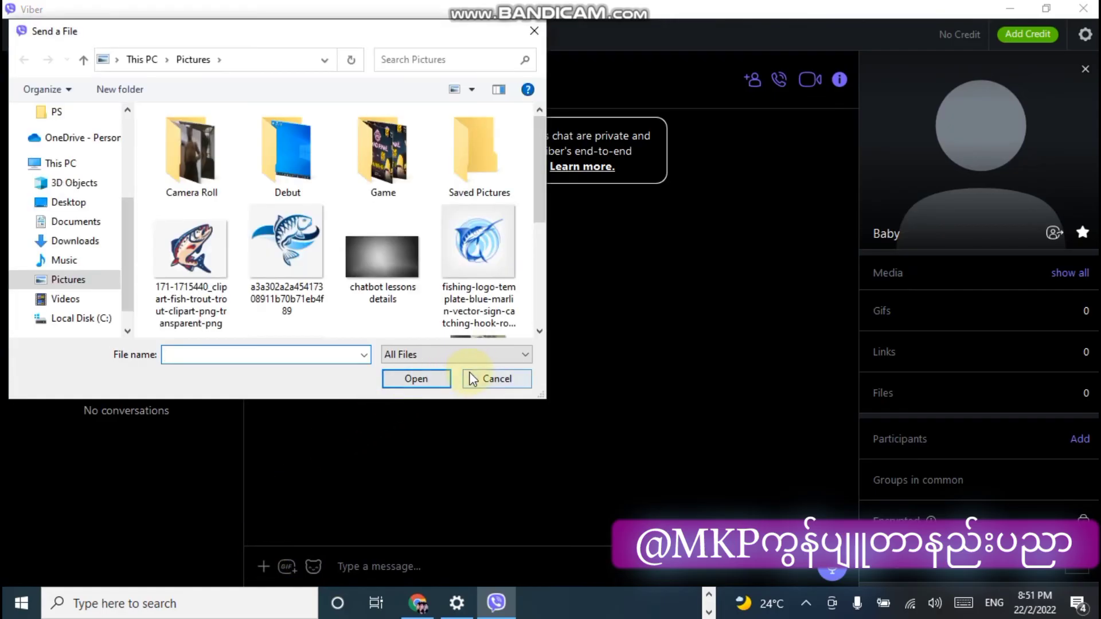
pyautogui.click(475, 373)
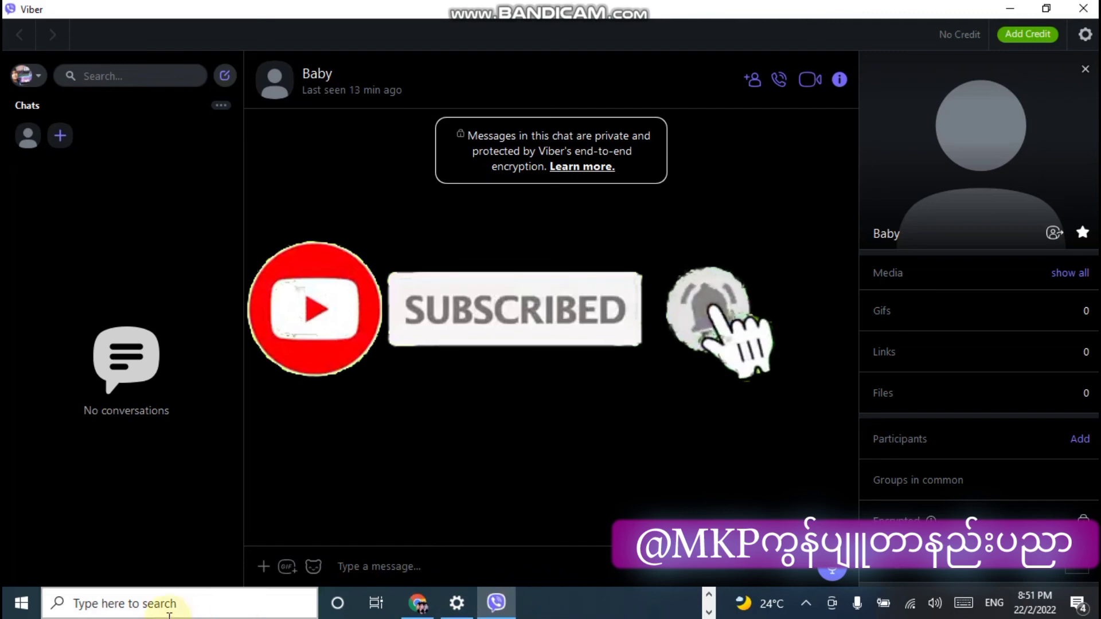
pyautogui.click(709, 595)
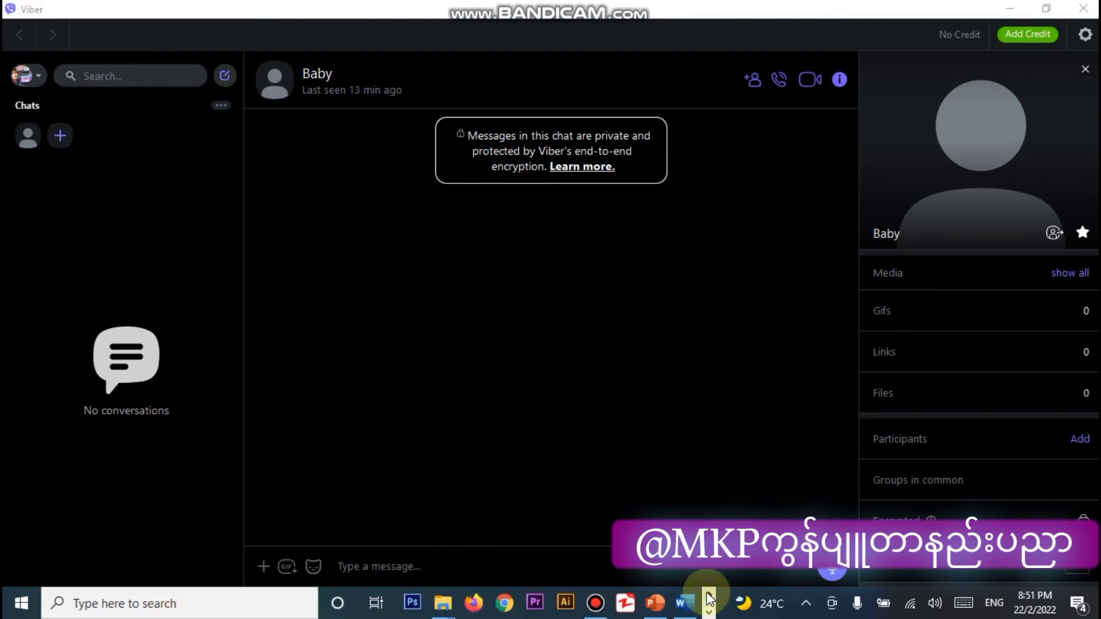
pyautogui.click(595, 602)
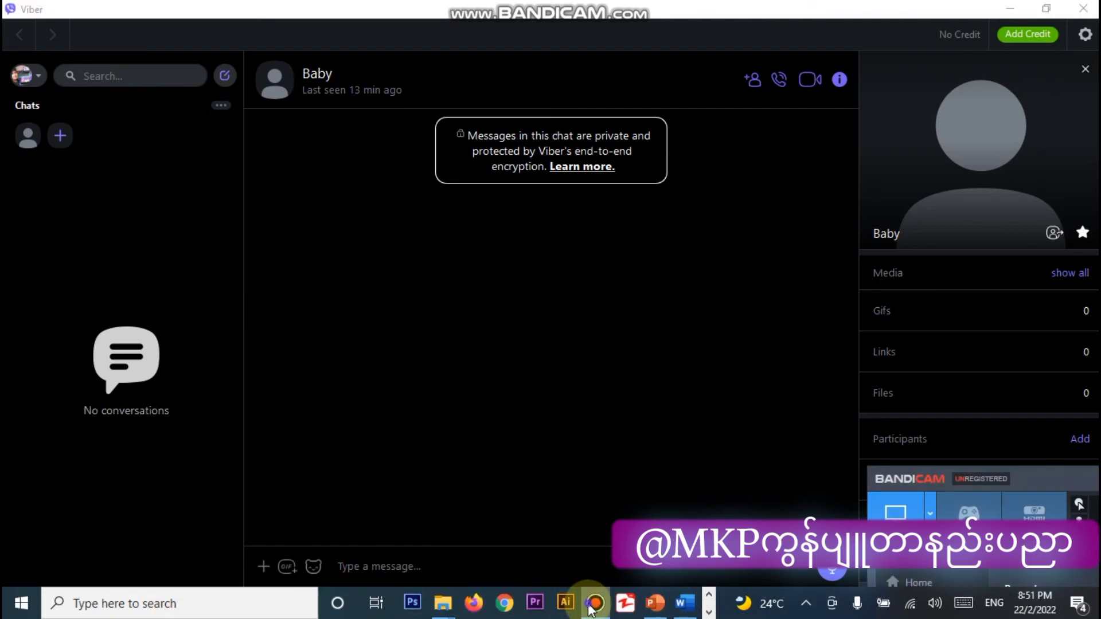
pyautogui.click(593, 603)
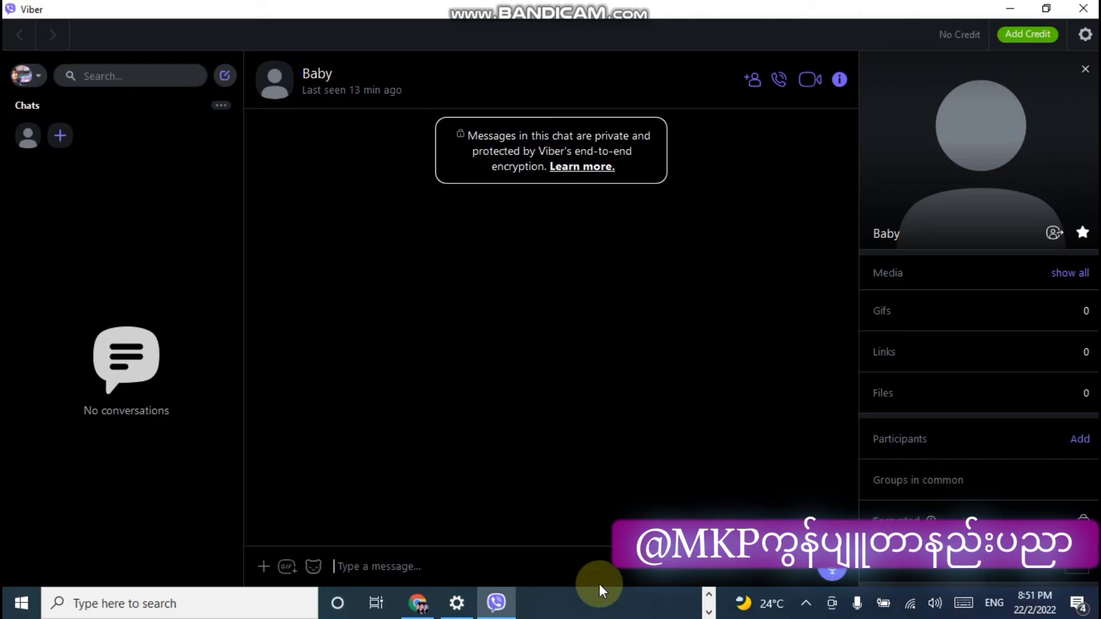
# - Minimize Viber, switch to the Bandicam recorder and move its window toward the middle of the desktop
pyautogui.click(1005, 9)
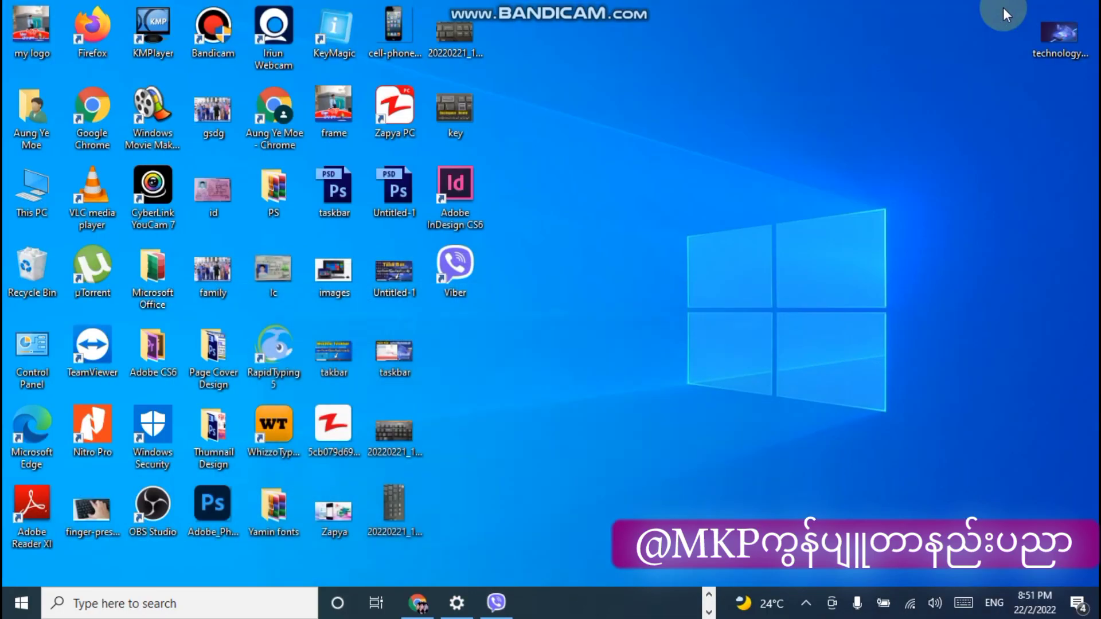
pyautogui.click(710, 600)
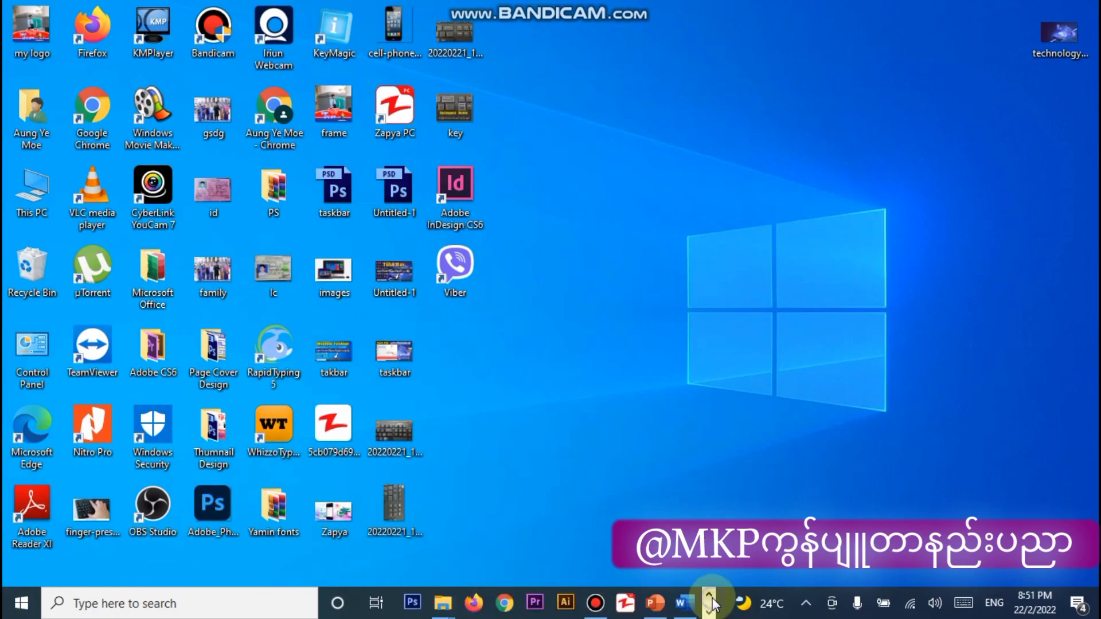
pyautogui.click(594, 605)
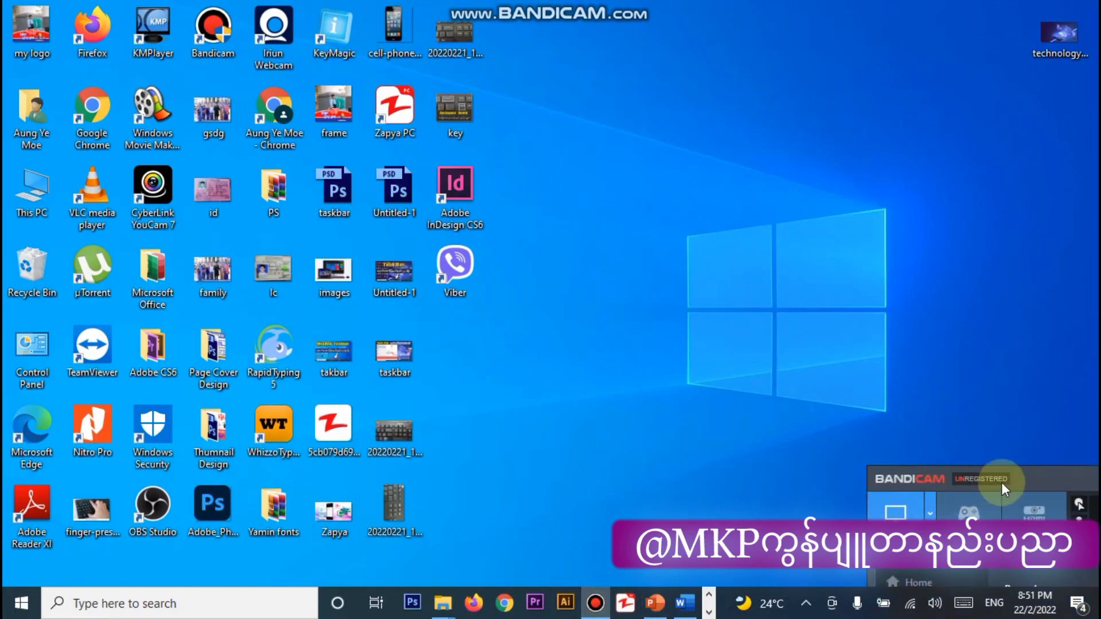
pyautogui.moveTo(1005, 488); pyautogui.dragTo(691, 252)
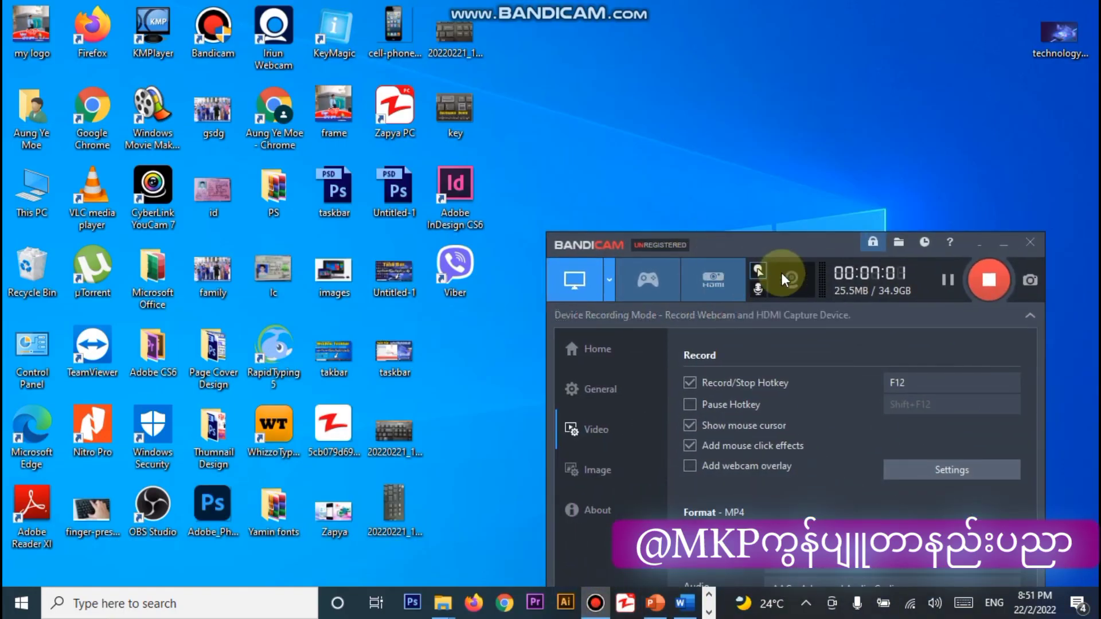